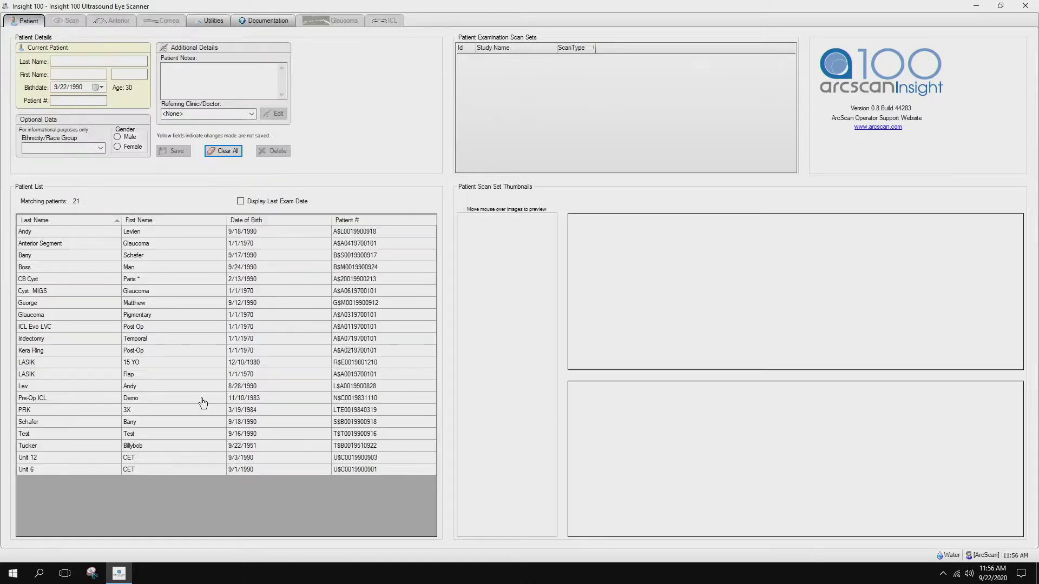
# - Open the OD/Partial scan set of the Pre-Op ICL demo patient for ICL analysis and adjust the first frame's brightness and contrast
pyautogui.click(203, 403)
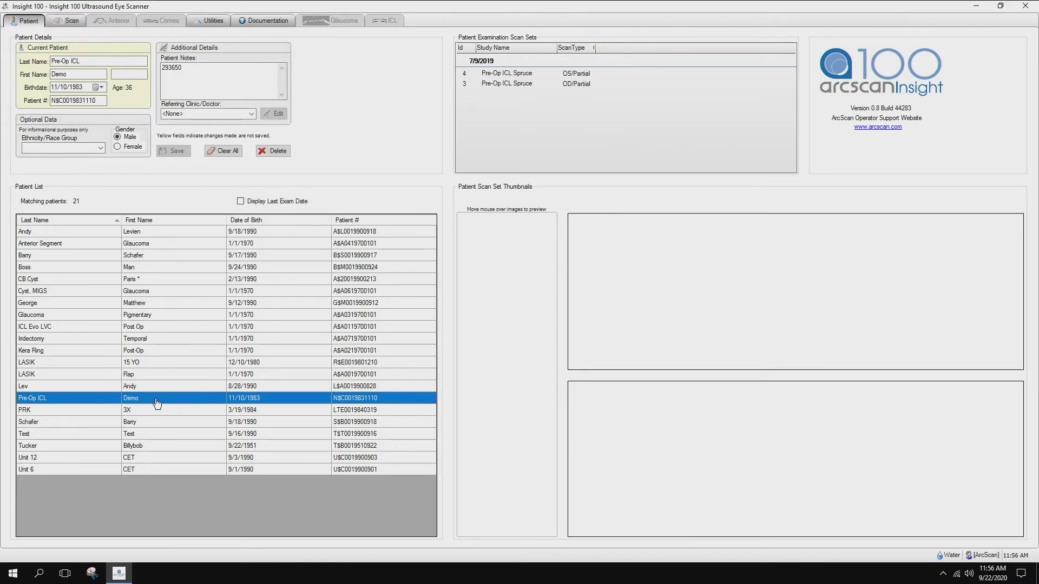
pyautogui.doubleClick(499, 84)
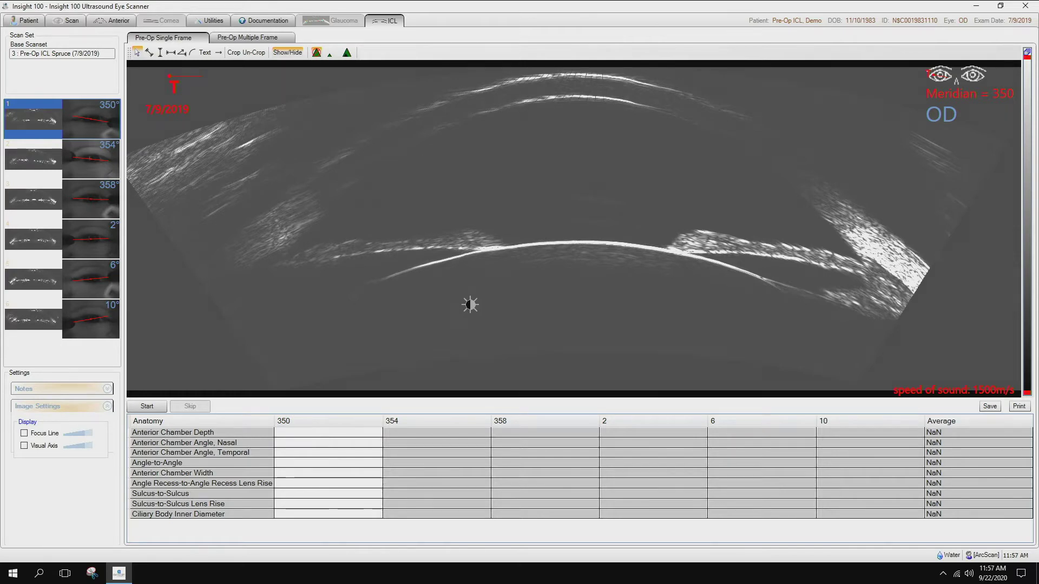
pyautogui.moveTo(469, 303); pyautogui.dragTo(523, 261)
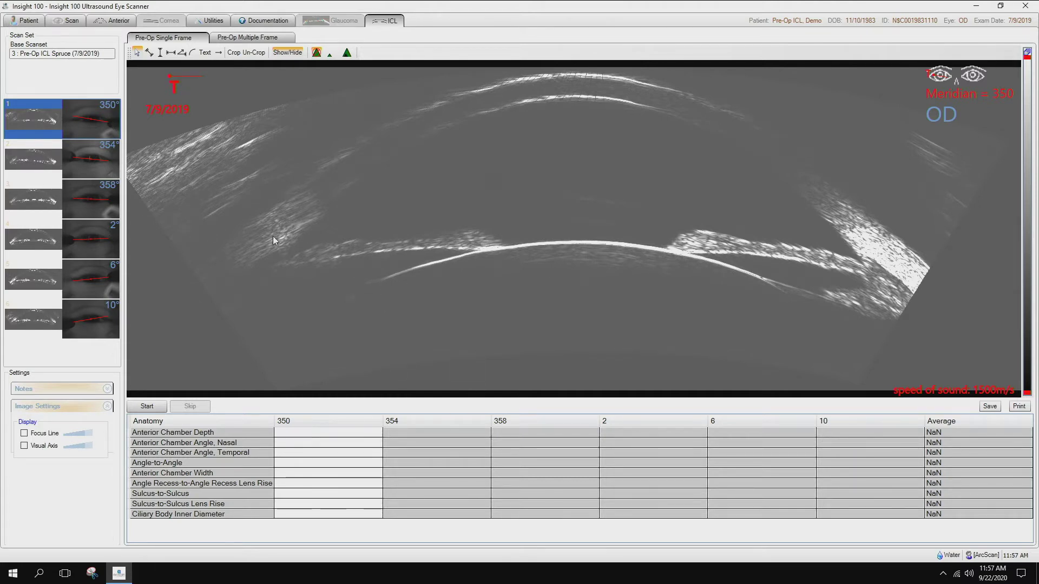
# - Start the measurement sequence on the 354° frame and measure the anterior chamber depth from the posterior cornea to the anterior lens surface
pyautogui.click(21, 168)
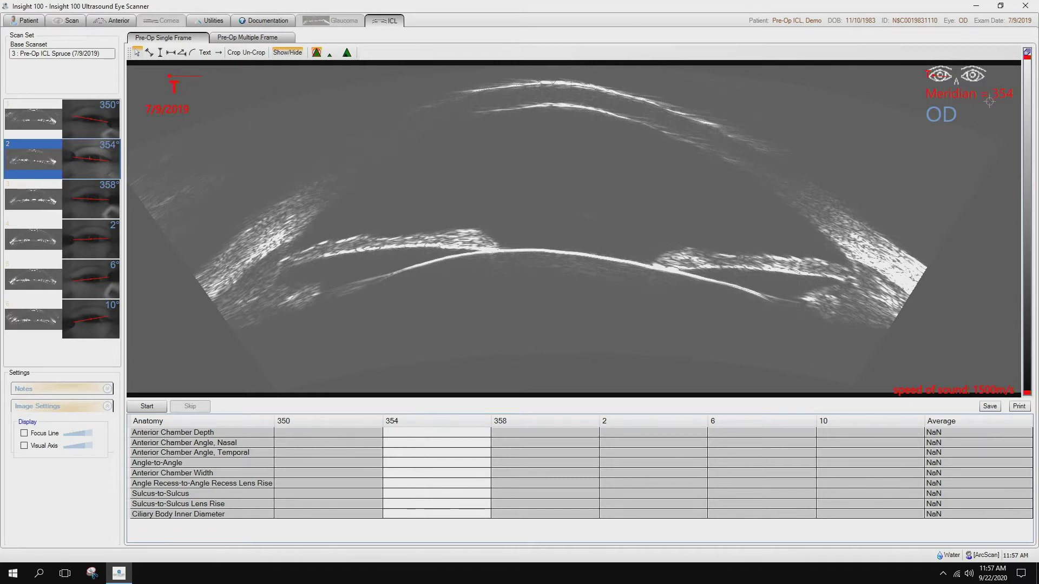
pyautogui.click(145, 409)
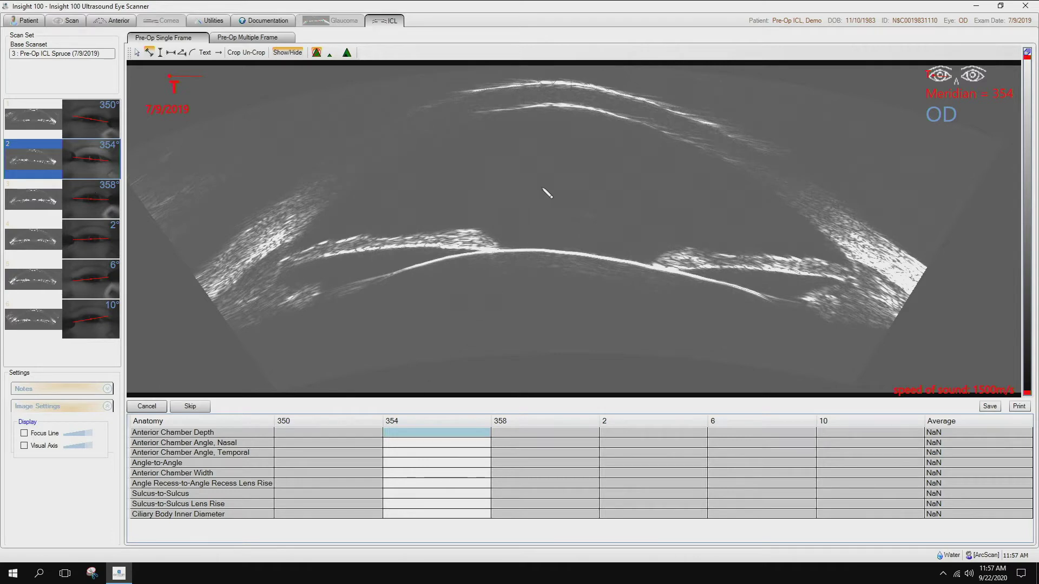
pyautogui.click(568, 107)
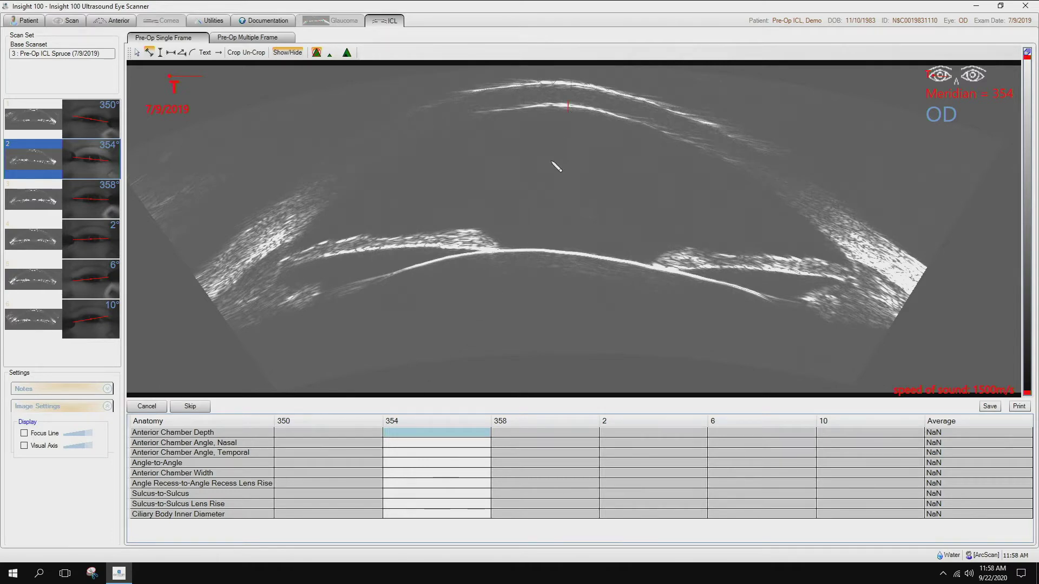
pyautogui.click(553, 251)
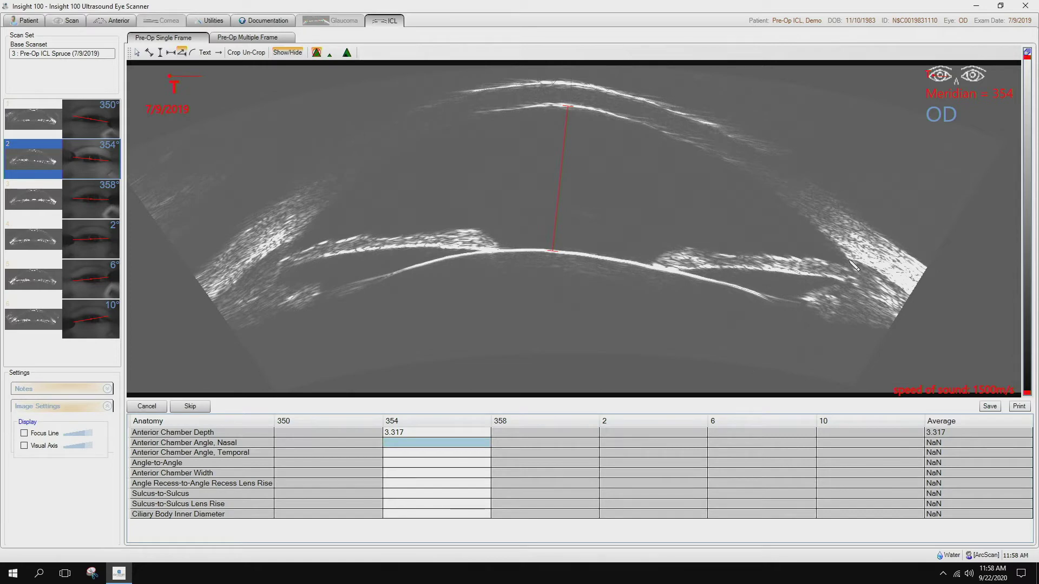
# - Measure the nasal and temporal anterior chamber angles on the 354° frame, each between the cornea and the iris surface
pyautogui.moveTo(849, 259); pyautogui.dragTo(823, 231)
pyautogui.click(807, 258)
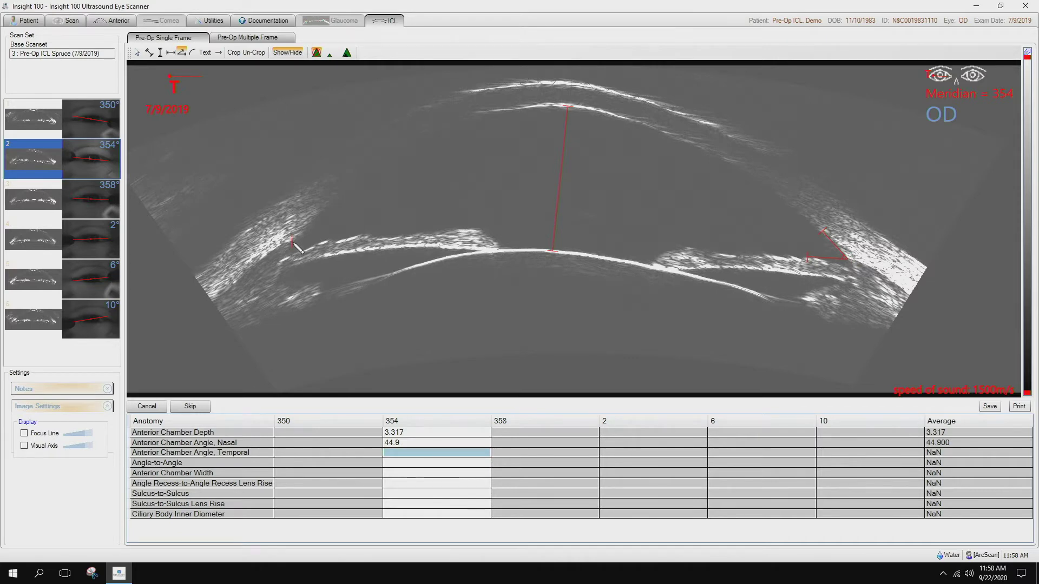
pyautogui.moveTo(294, 243); pyautogui.dragTo(321, 214)
pyautogui.click(329, 239)
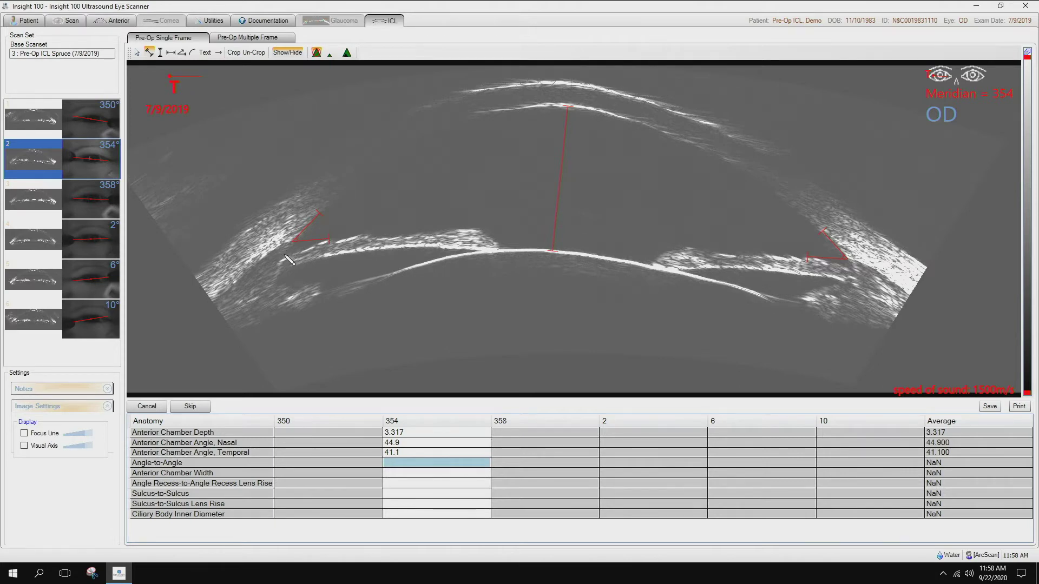
# - Measure the angle-to-angle distance, anterior chamber width and angle recess lens rise on the 354° frame
pyautogui.click(851, 266)
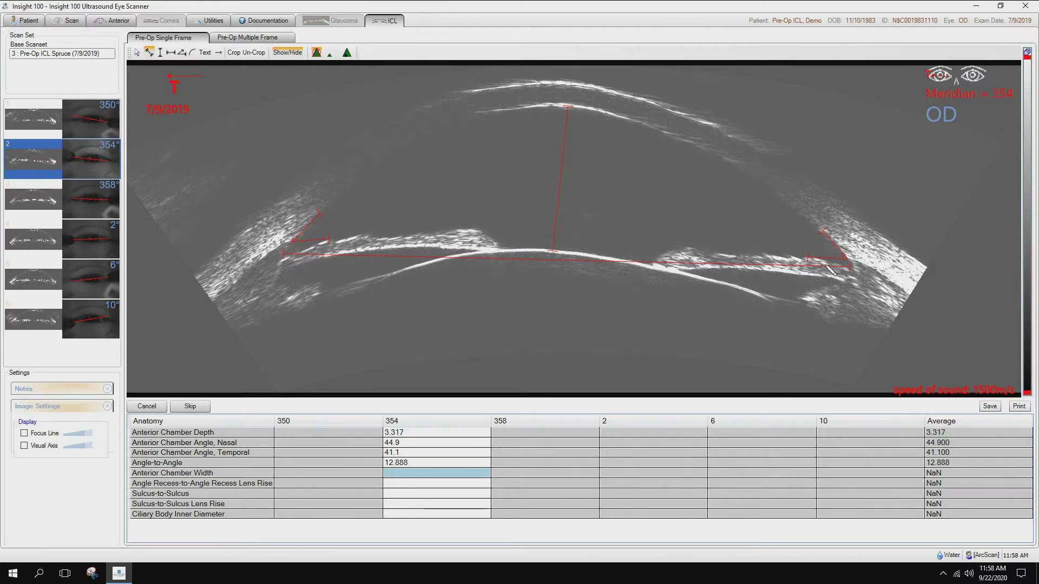
pyautogui.click(851, 265)
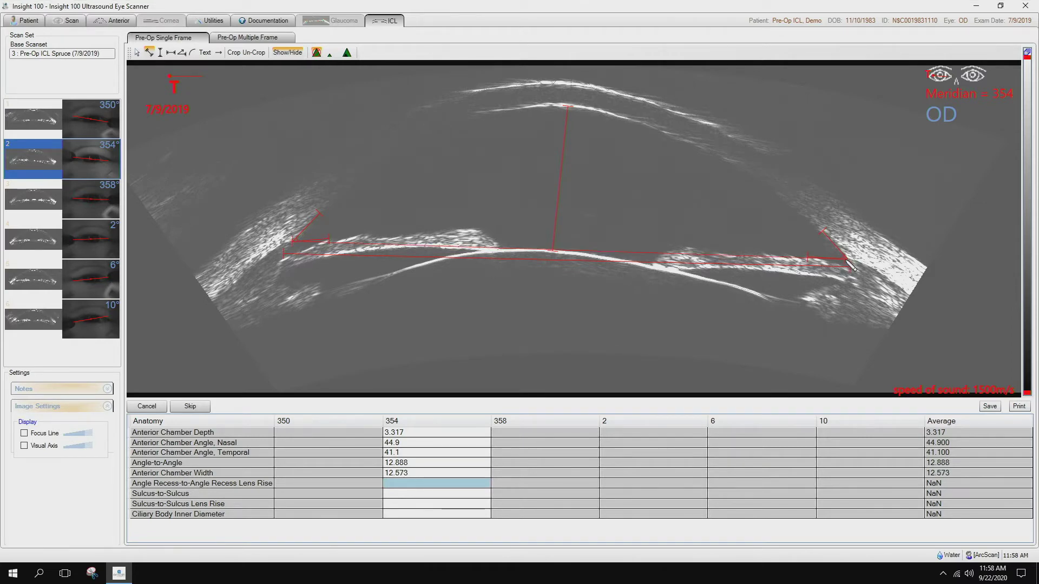
pyautogui.click(553, 252)
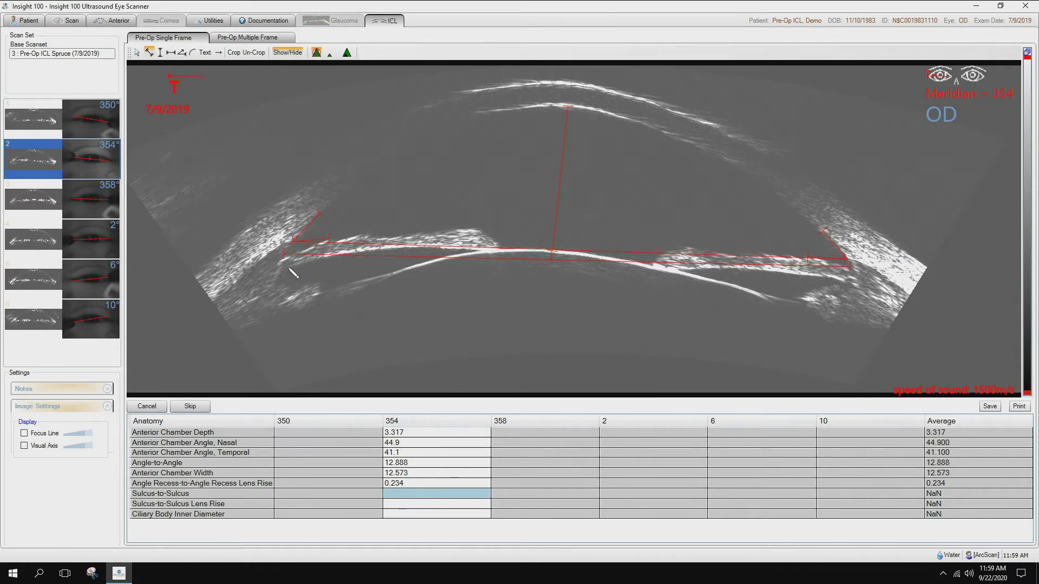
# - Measure the sulcus-to-sulcus distance with its lens rise, plus the ciliary body inner diameter, on the 354° frame
pyautogui.click(844, 280)
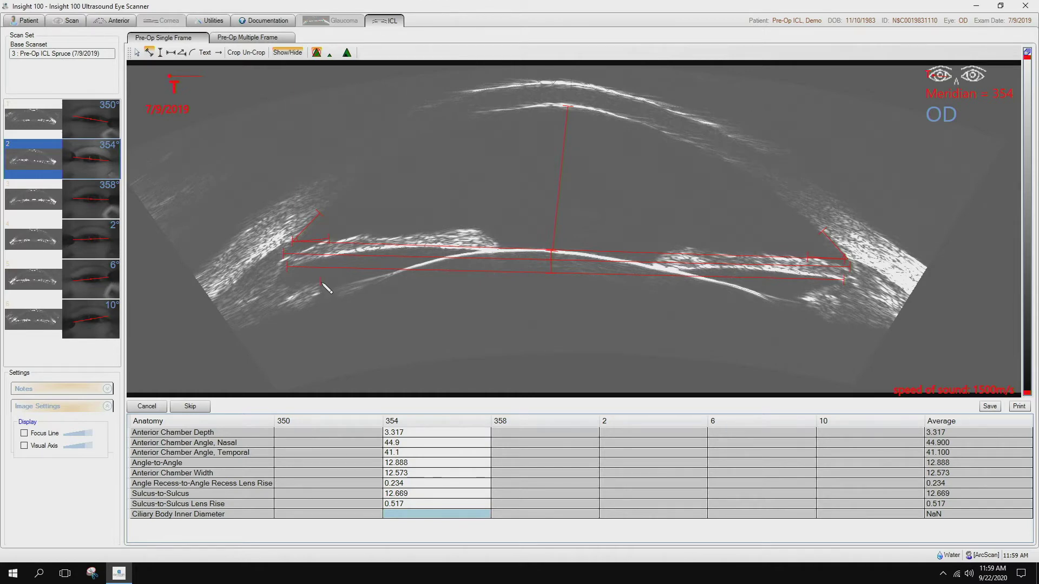
pyautogui.click(800, 296)
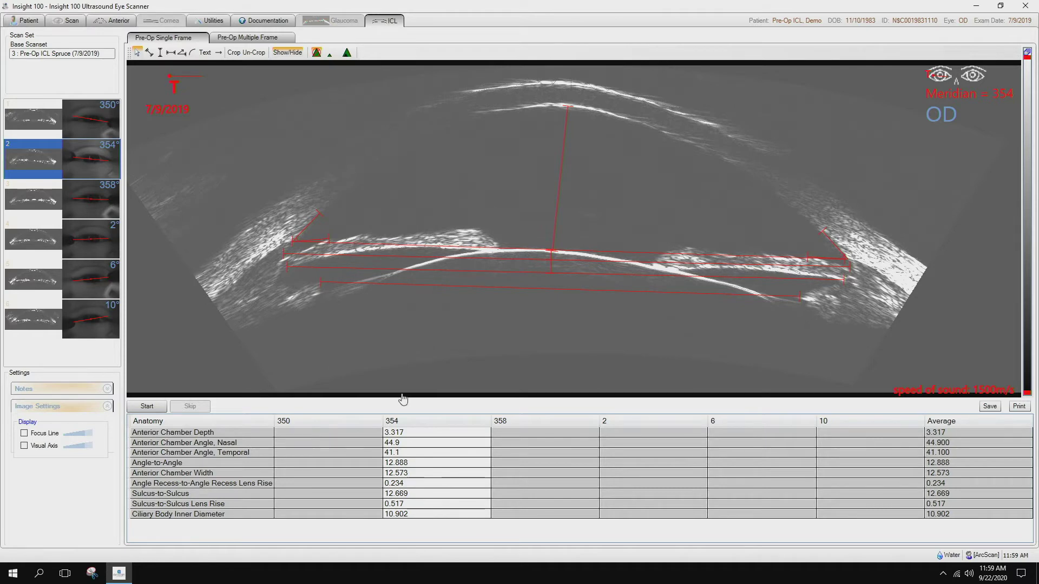
# - Start the measurement sequence on the 358° frame and measure the anterior chamber depth down to the anterior lens surface
pyautogui.click(26, 200)
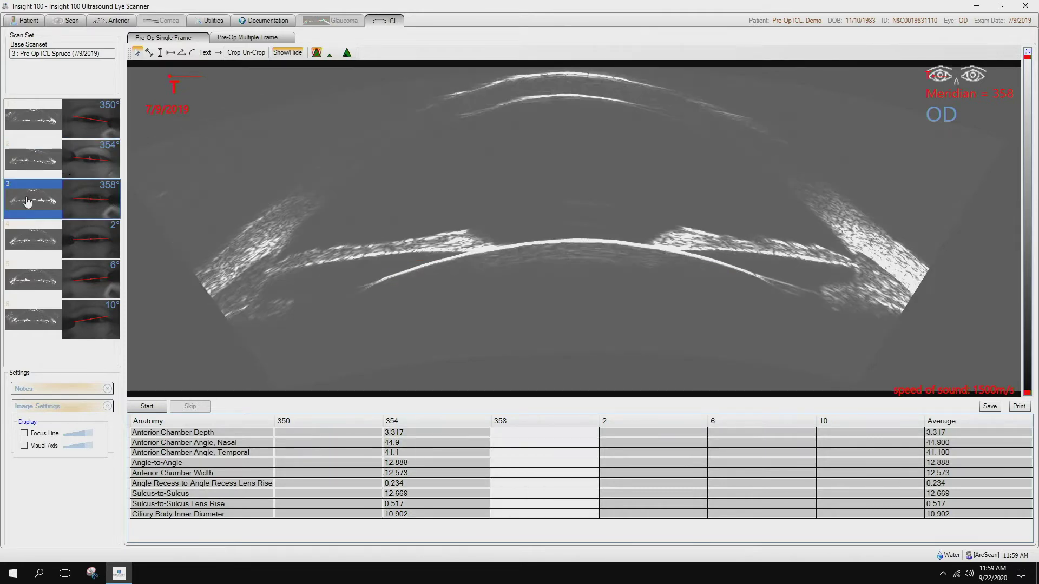
pyautogui.click(154, 409)
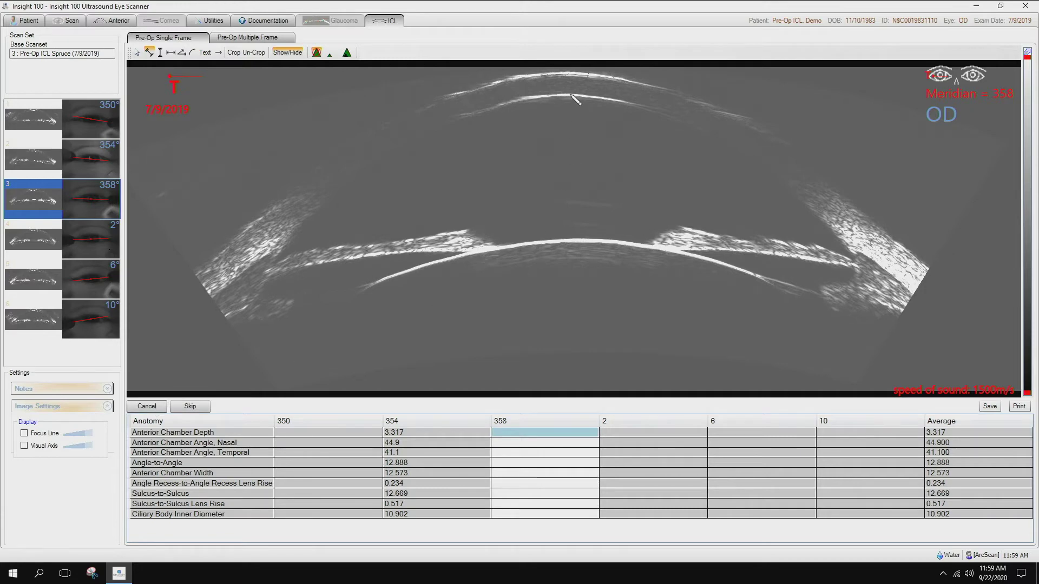
pyautogui.click(572, 240)
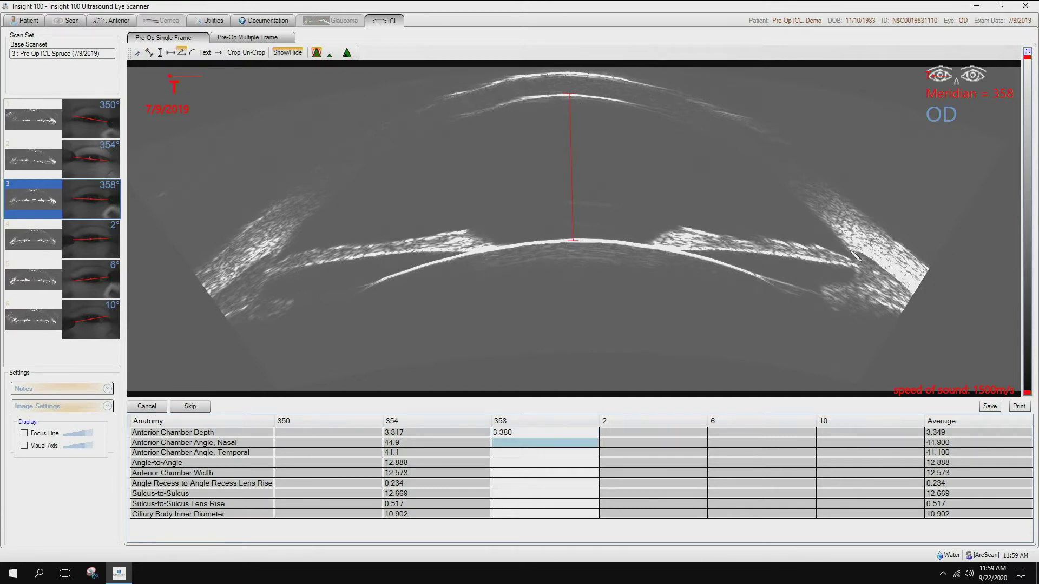
# - Measure the nasal and temporal anterior chamber angles on the 358° frame between the cornea and the iris
pyautogui.moveTo(852, 252); pyautogui.dragTo(820, 216)
pyautogui.click(810, 244)
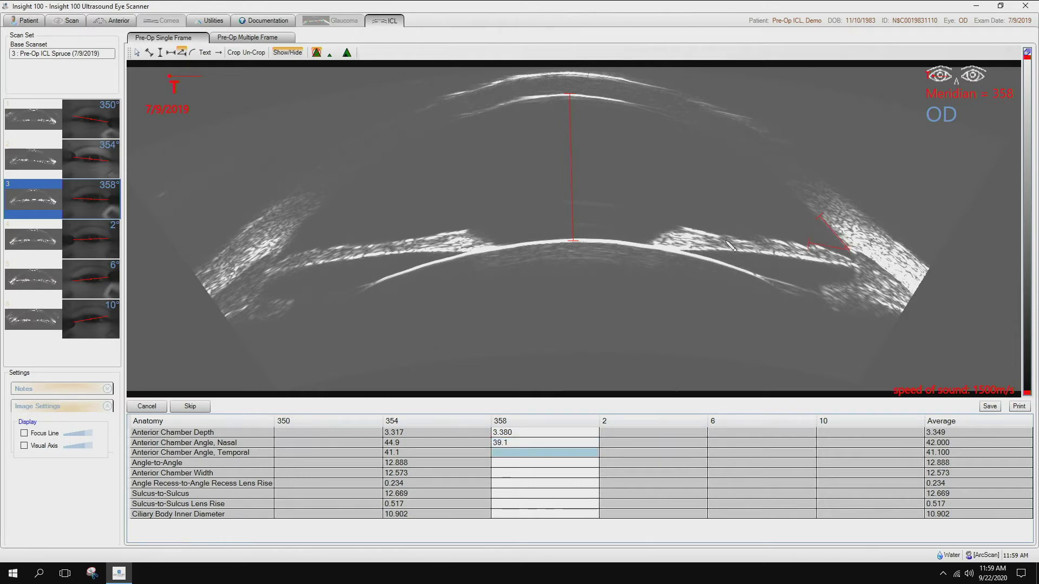
pyautogui.click(280, 250)
pyautogui.click(315, 250)
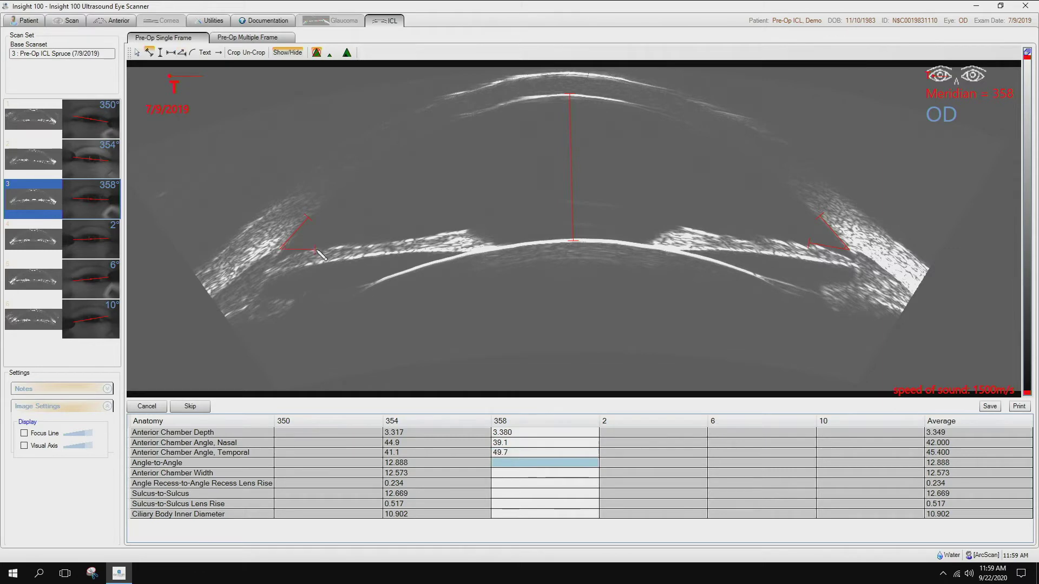
# - Measure the angle-to-angle distance, anterior chamber width and angle recess lens rise on the 358° frame
pyautogui.click(277, 262)
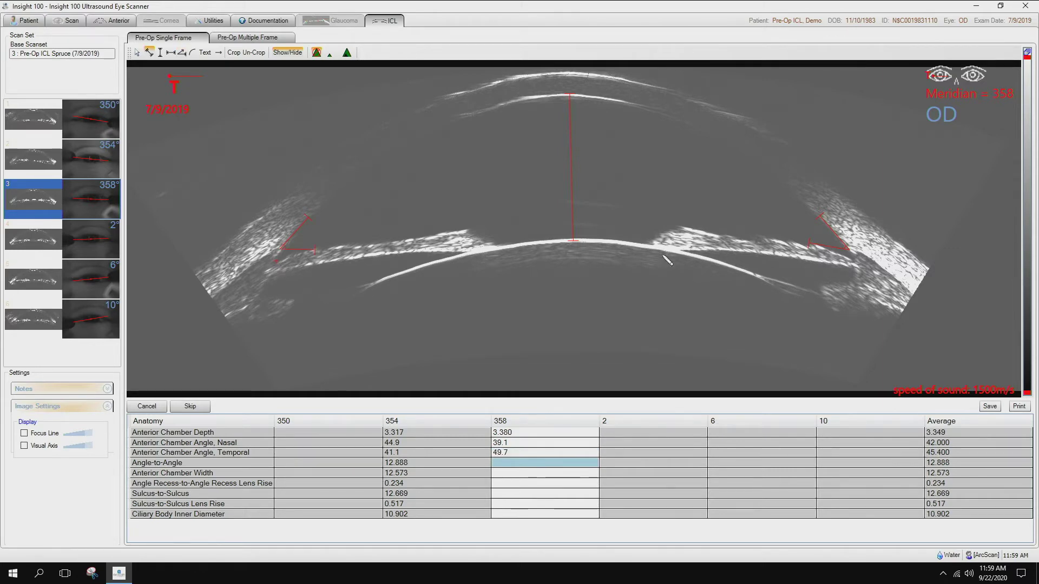
pyautogui.click(854, 260)
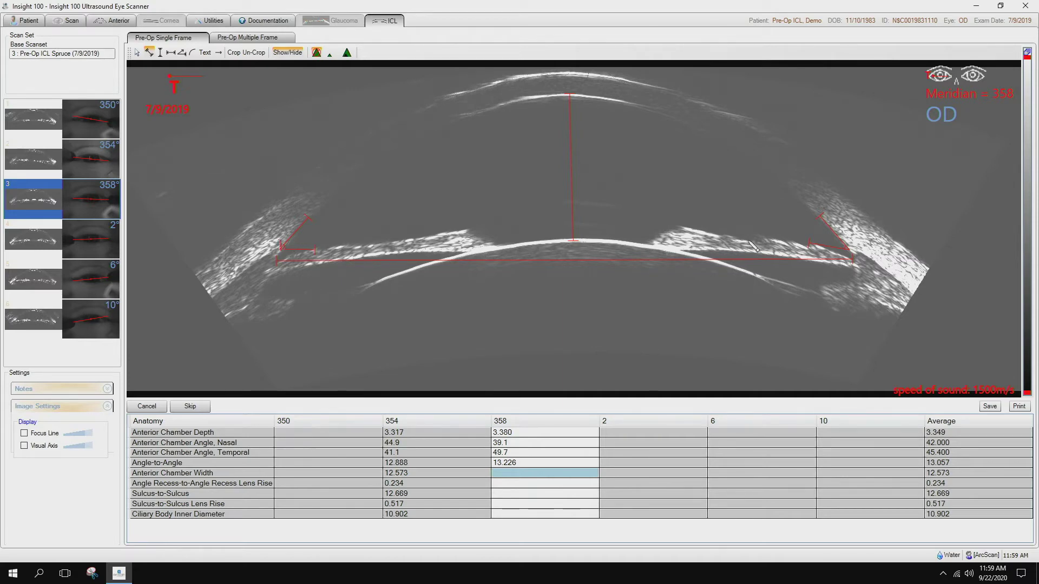
pyautogui.click(851, 251)
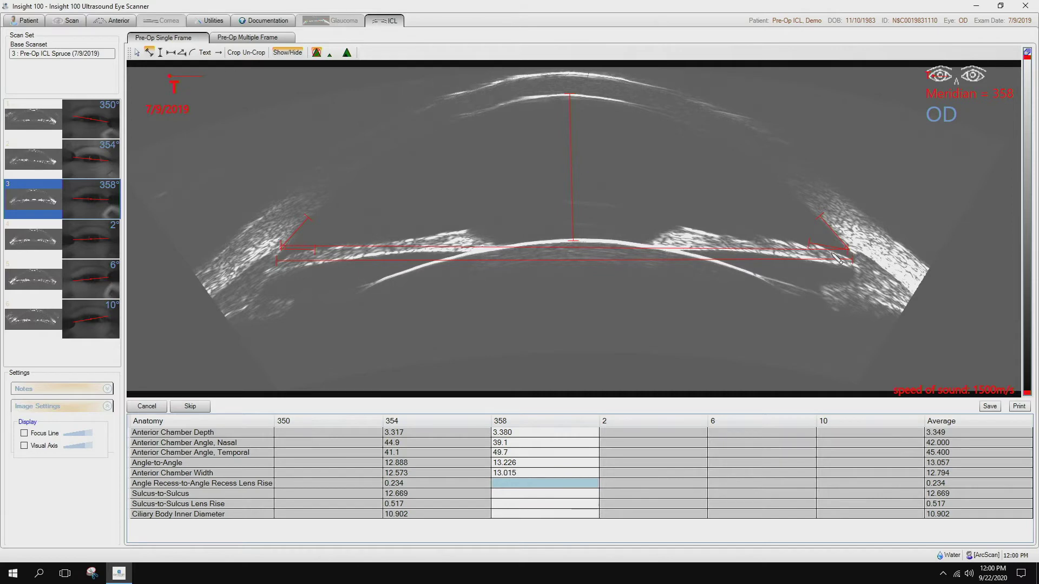
pyautogui.click(575, 242)
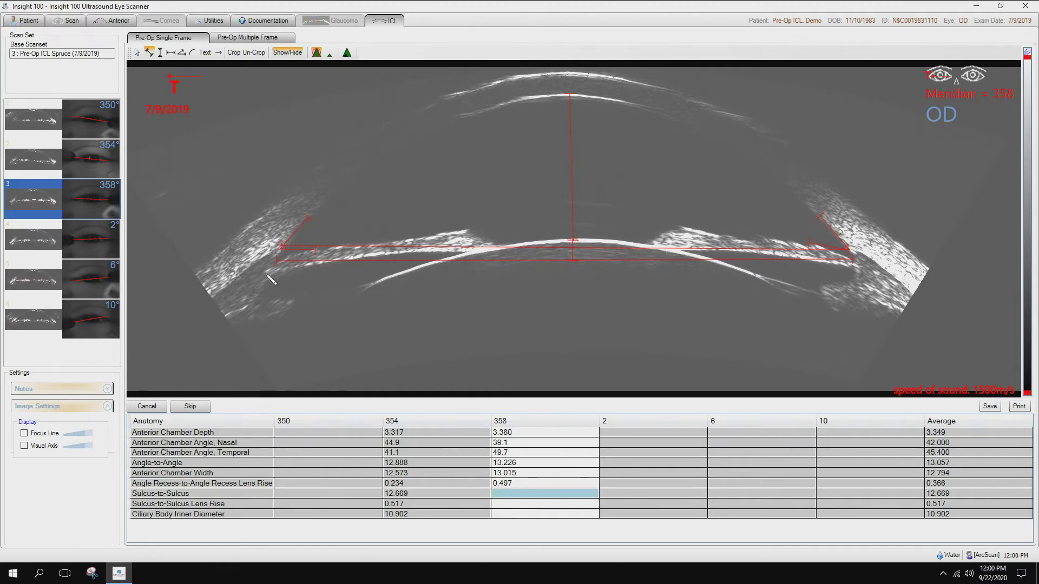
# - Measure the sulcus-to-sulcus distance with its lens rise, plus the ciliary body inner diameter, on the 358° frame
pyautogui.click(859, 268)
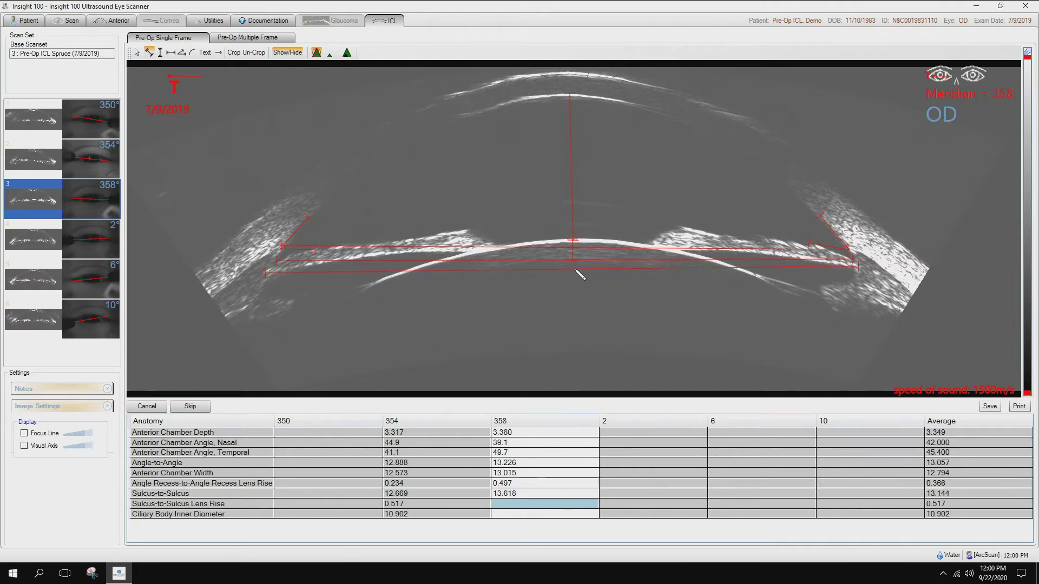
pyautogui.click(574, 242)
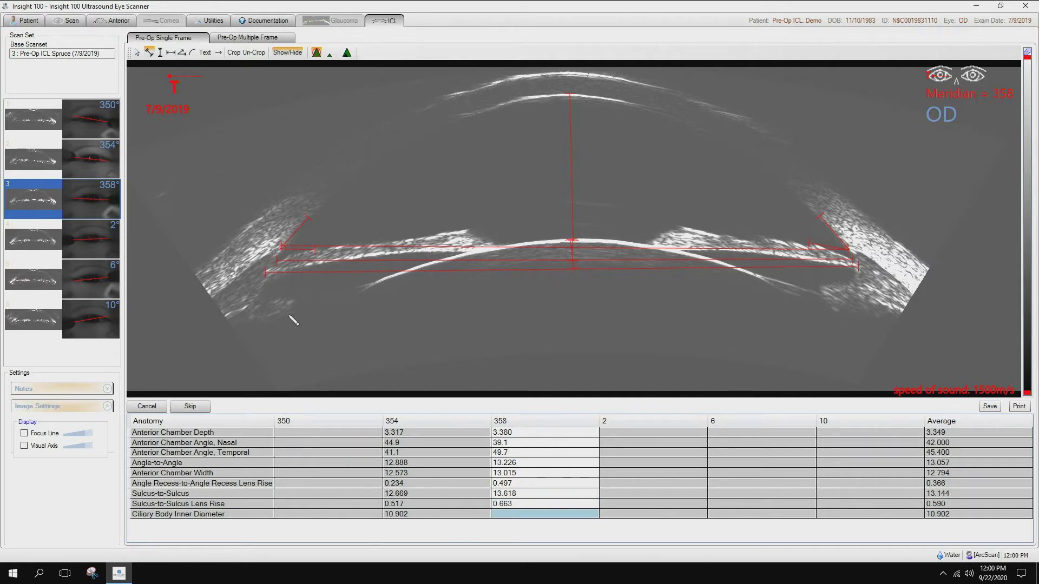
pyautogui.click(823, 288)
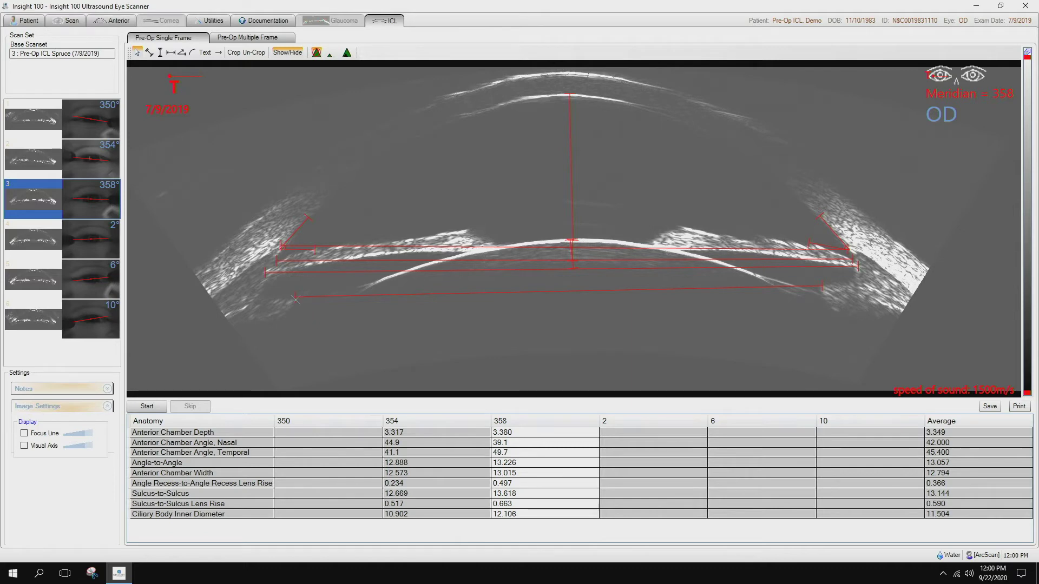
# - Refine the temporal end point of the ciliary body inner diameter line and the sulcus-to-sulcus lens rise caliper on the 358° frame
pyautogui.moveTo(296, 296); pyautogui.dragTo(314, 295)
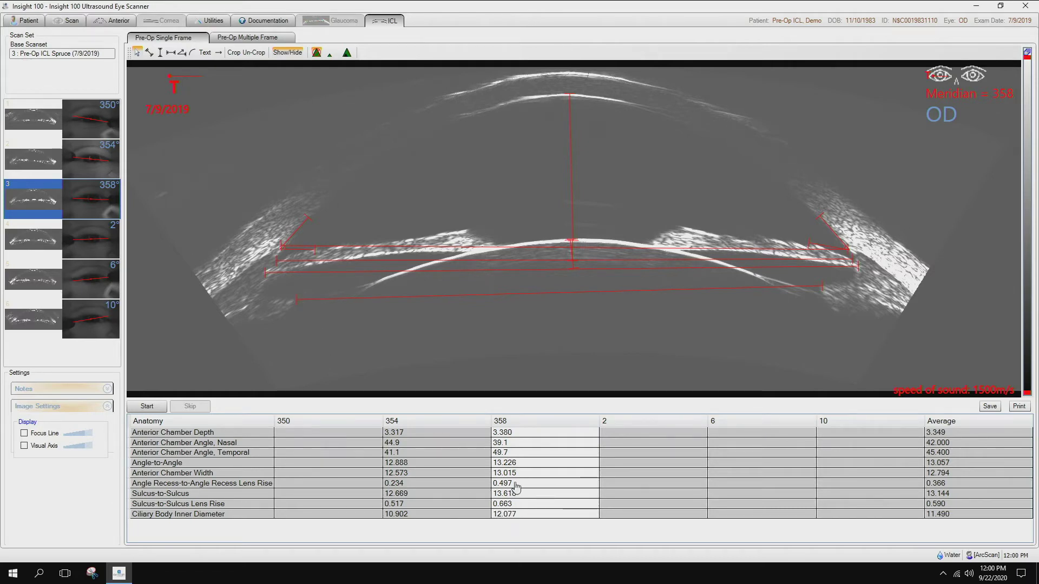
pyautogui.scroll(5, 582, 312)
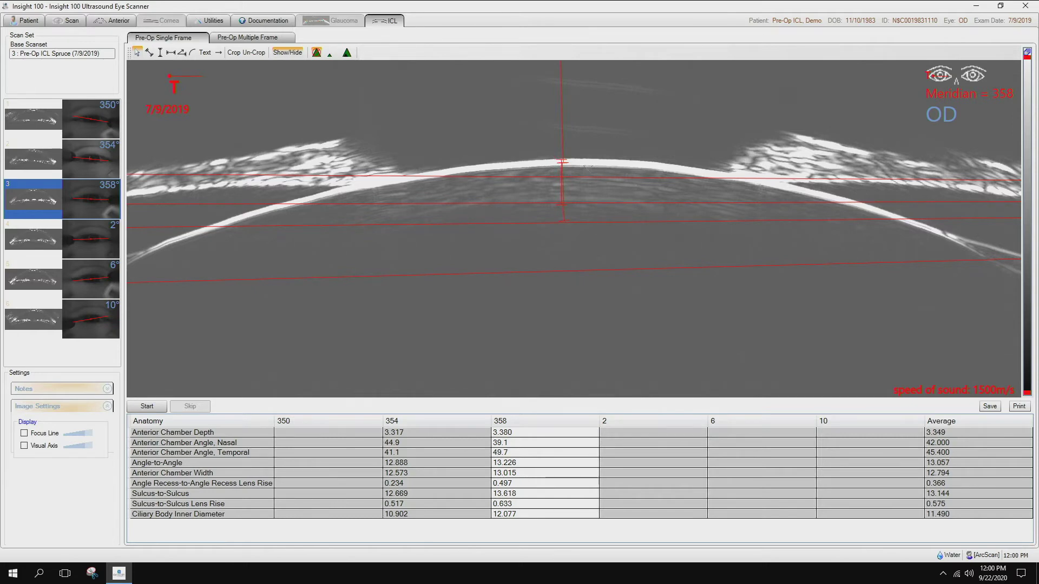
pyautogui.scroll(-2, 588, 302)
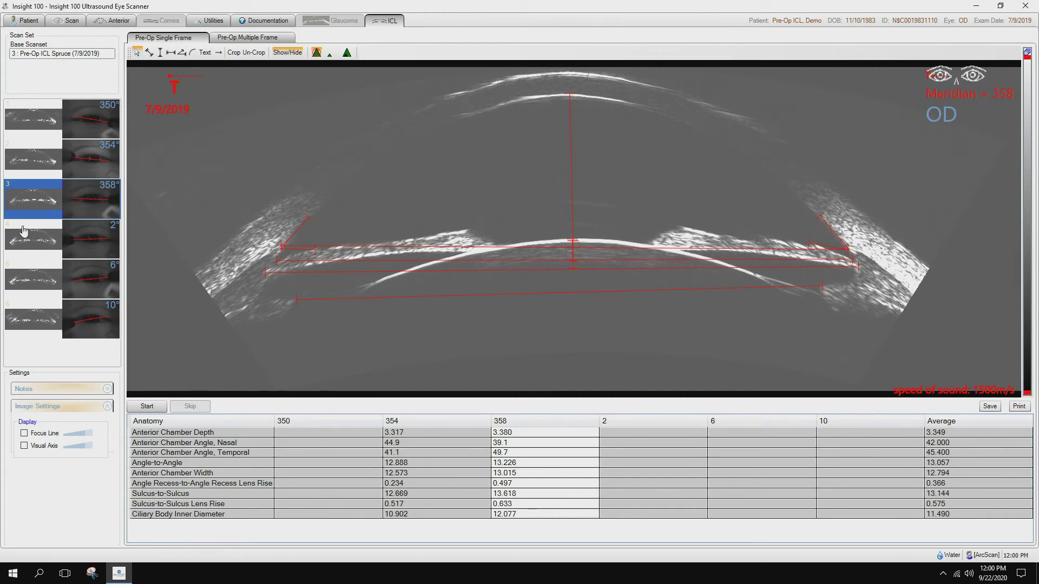
# - Start the measurement sequence on the 2° frame and measure the anterior chamber depth from the posterior cornea to the lens
pyautogui.click(30, 247)
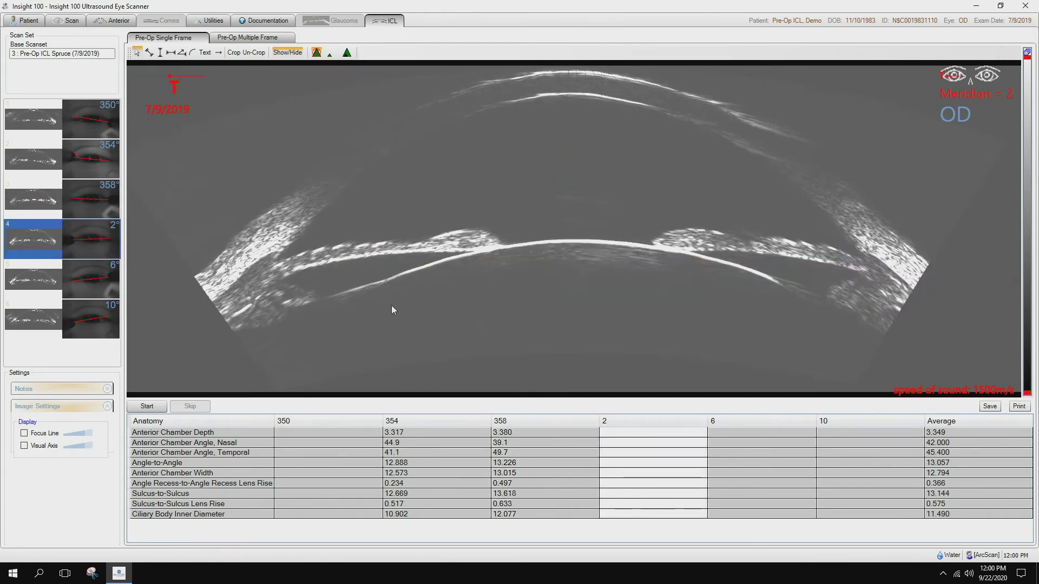
pyautogui.click(147, 407)
pyautogui.click(573, 95)
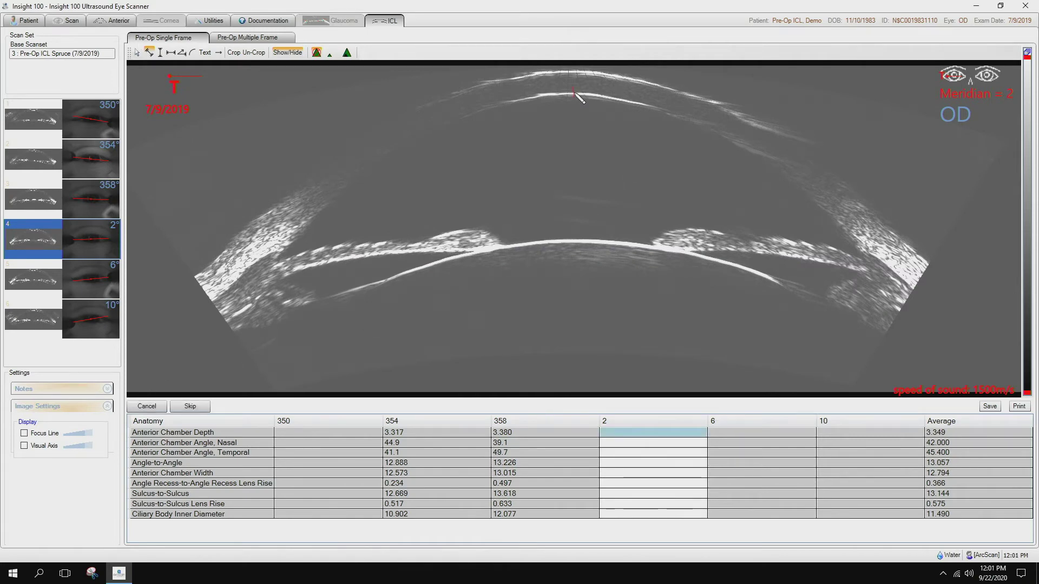
pyautogui.click(574, 241)
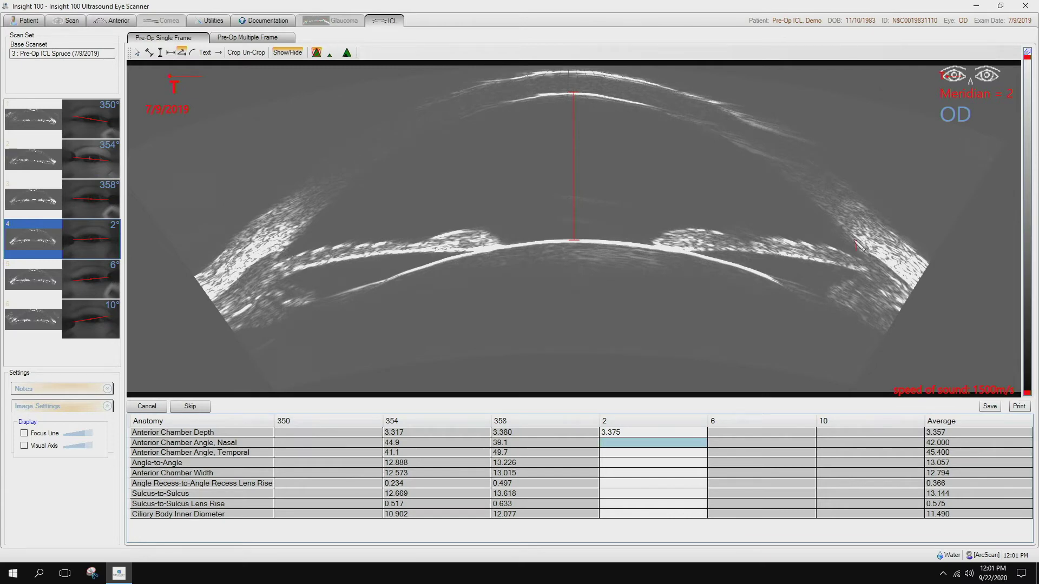
# - Measure the nasal and temporal anterior chamber angles on the 2° frame between the cornea and the iris
pyautogui.click(828, 213)
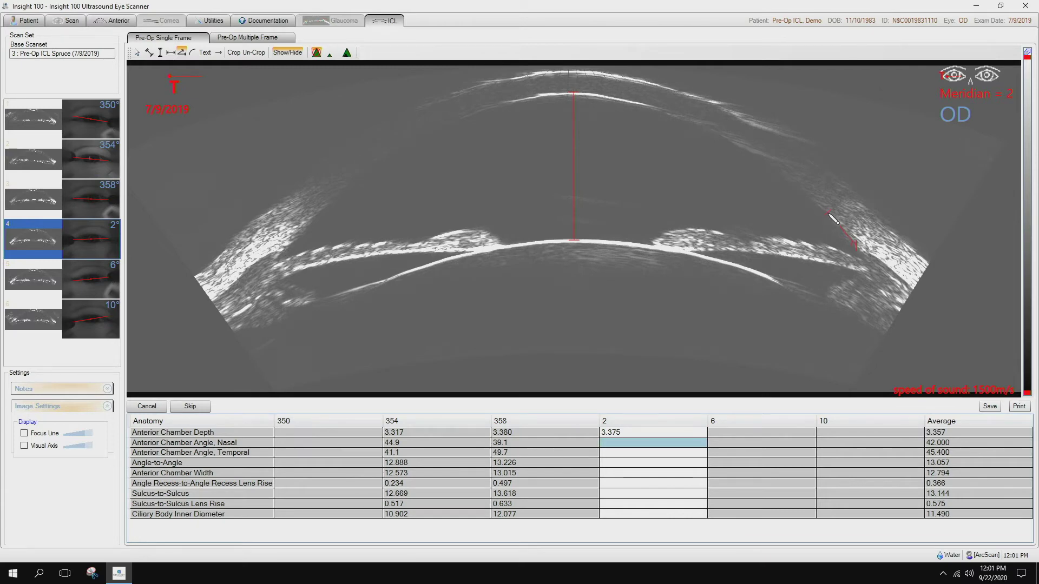
pyautogui.click(812, 244)
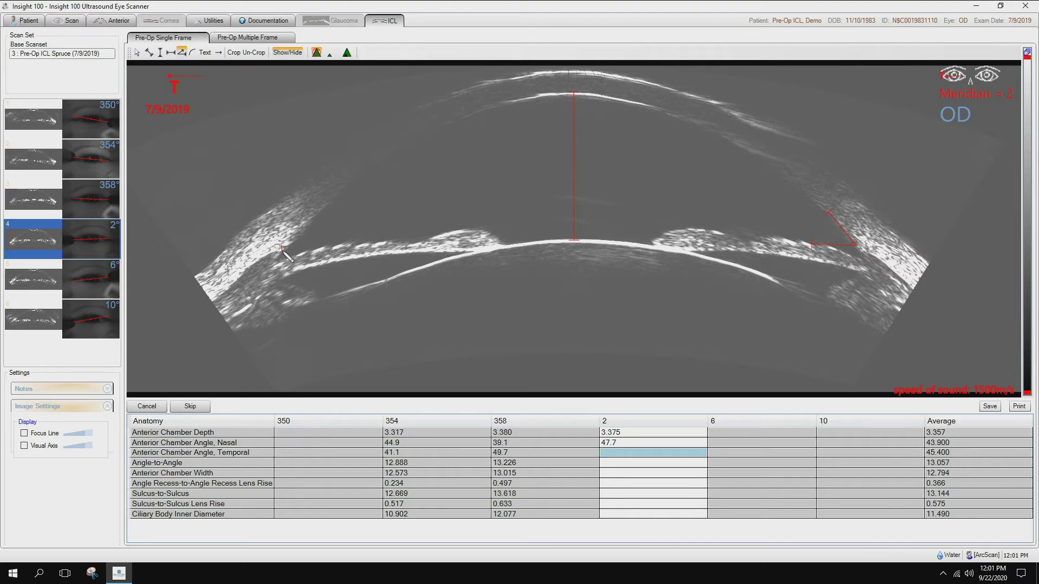
pyautogui.click(310, 225)
pyautogui.click(315, 252)
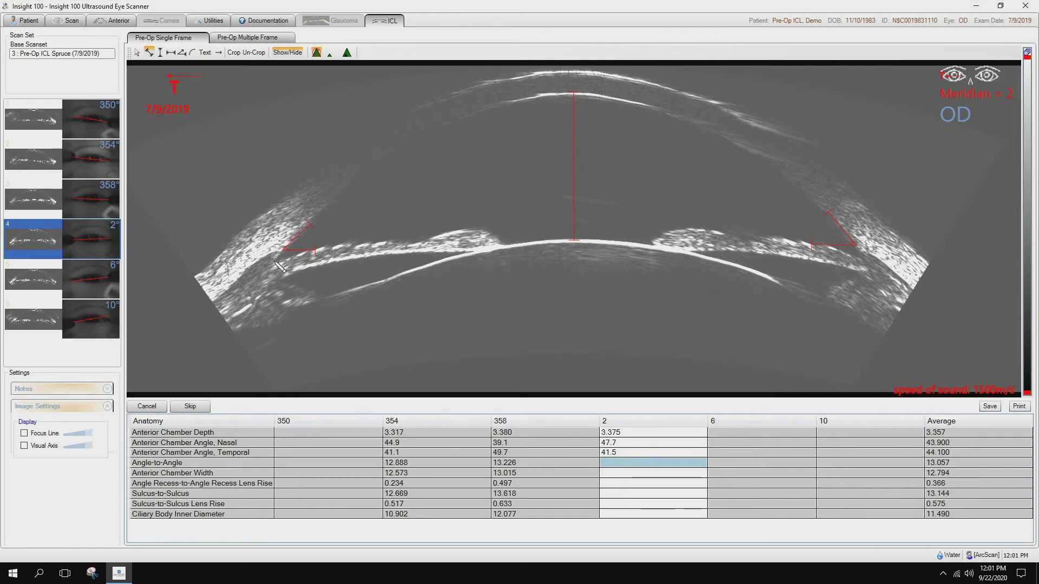
# - Measure the angle-to-angle distance, the anterior chamber width and the angle recess-to-angle recess lens rise on the 2° frame
pyautogui.click(864, 260)
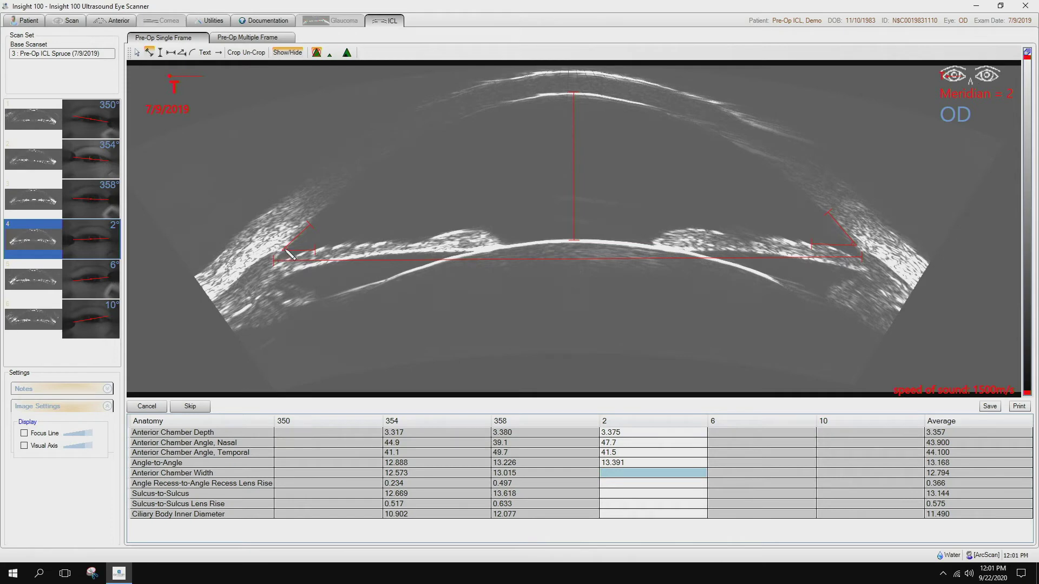
pyautogui.click(858, 245)
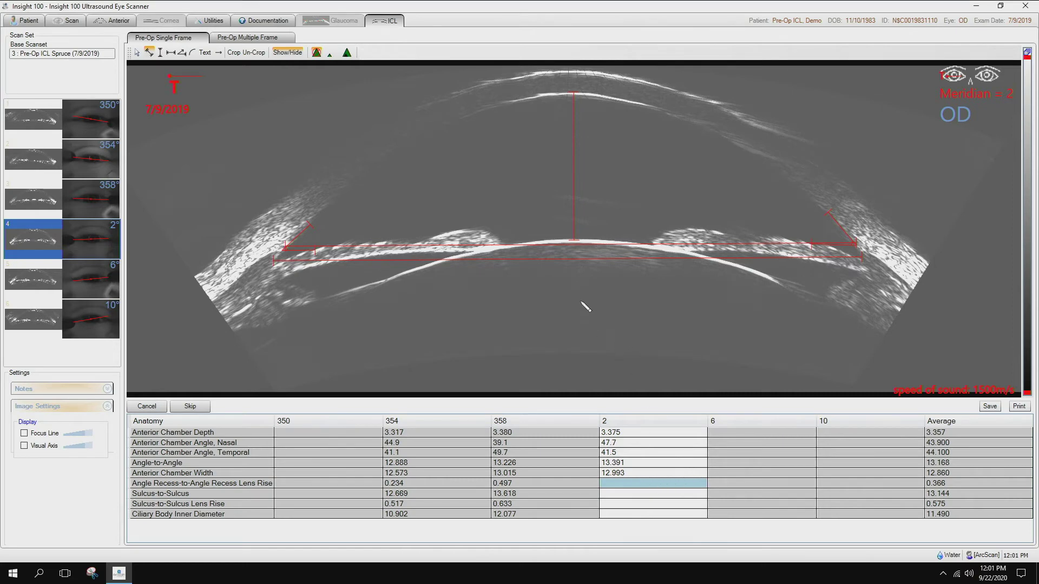
pyautogui.click(573, 259)
pyautogui.click(572, 240)
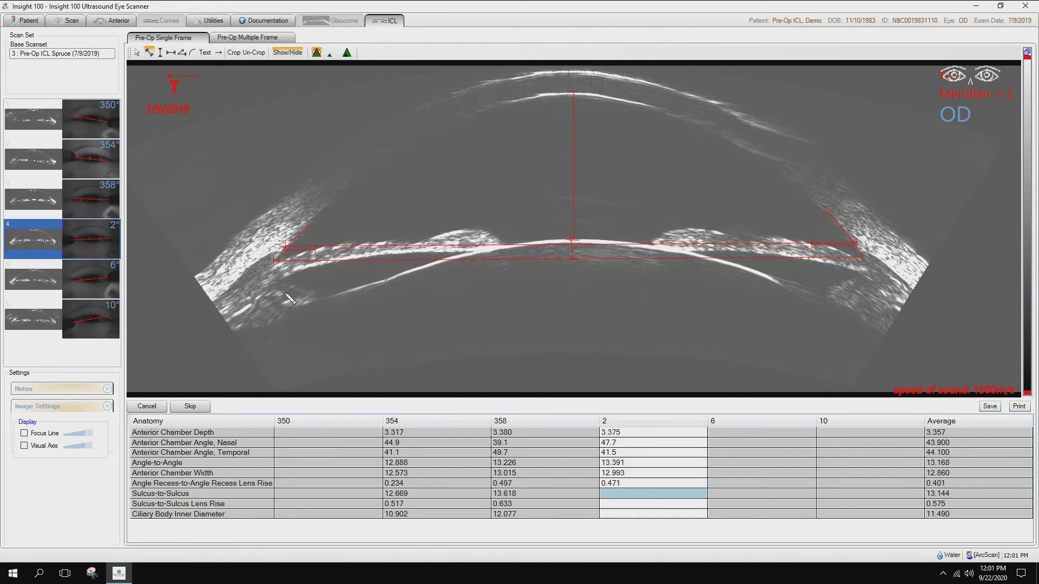
# - Skip the sulcus-to-sulcus distance and its lens rise on the 2° frame, and measure the ciliary body inner diameter
pyautogui.scroll(3, 293, 303)
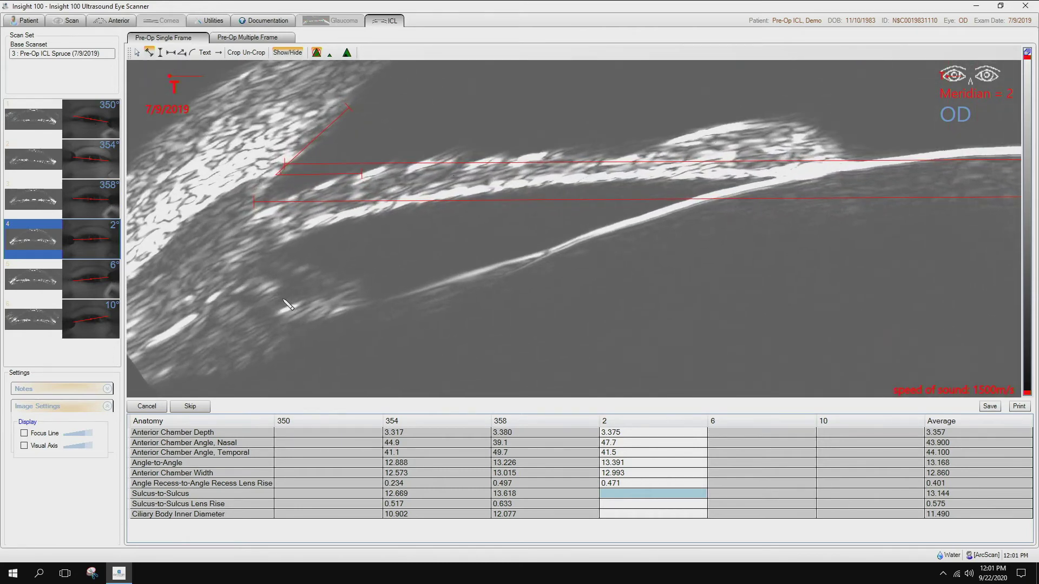
pyautogui.moveTo(283, 283); pyautogui.dragTo(336, 291)
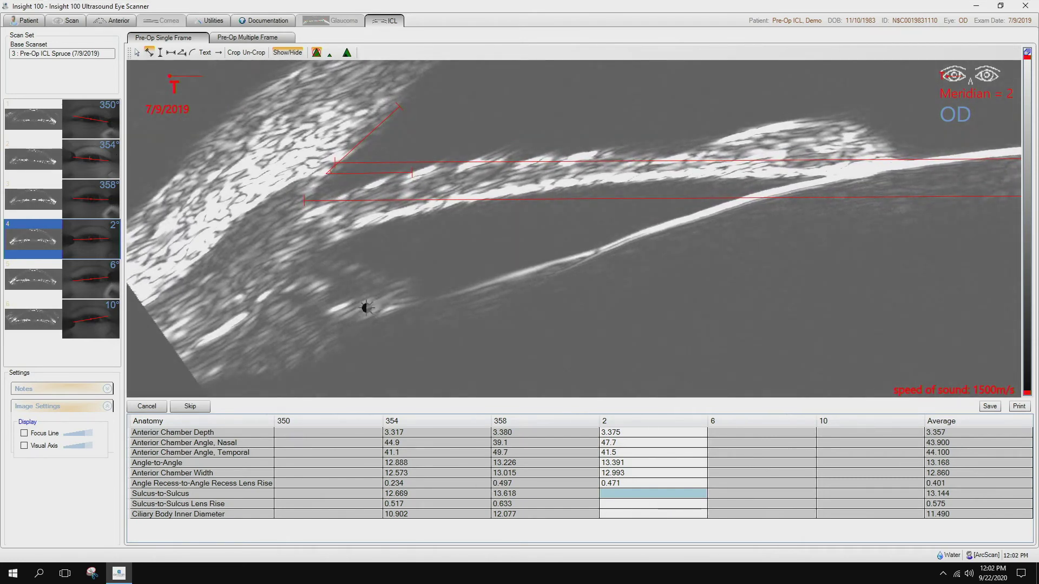
pyautogui.moveTo(367, 308); pyautogui.dragTo(304, 293)
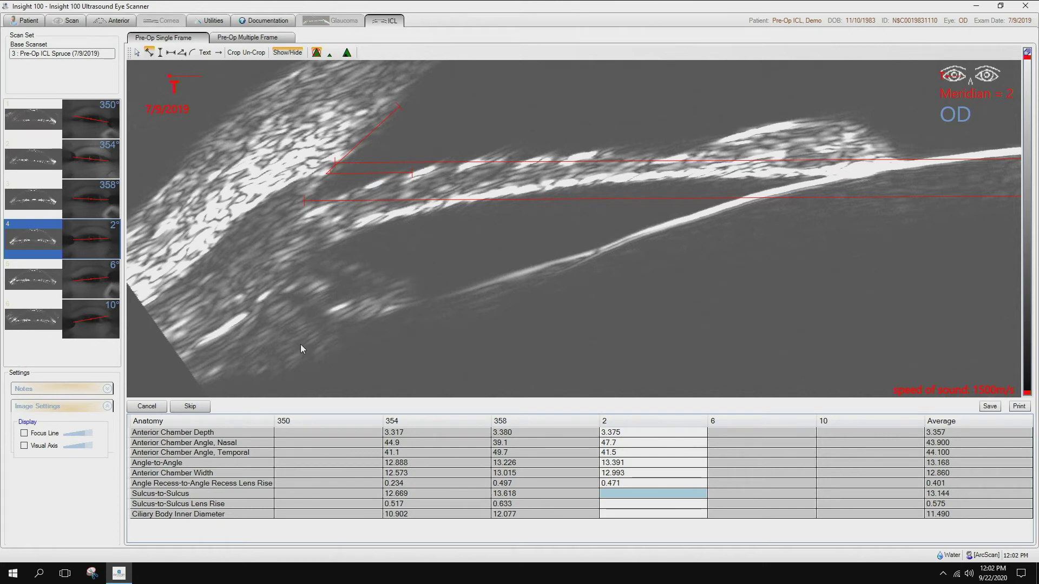
pyautogui.click(189, 408)
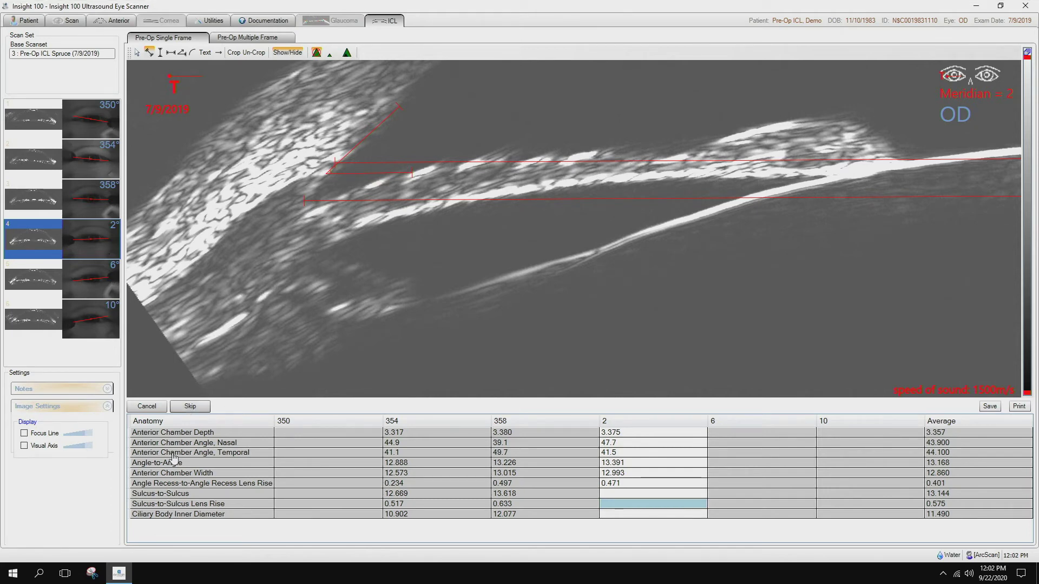
pyautogui.click(184, 407)
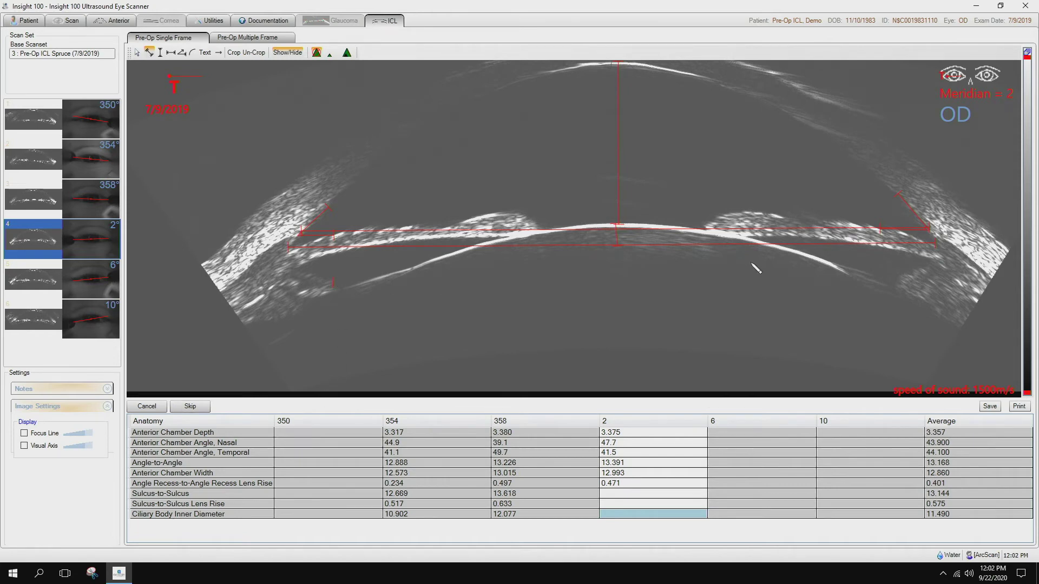
pyautogui.click(900, 276)
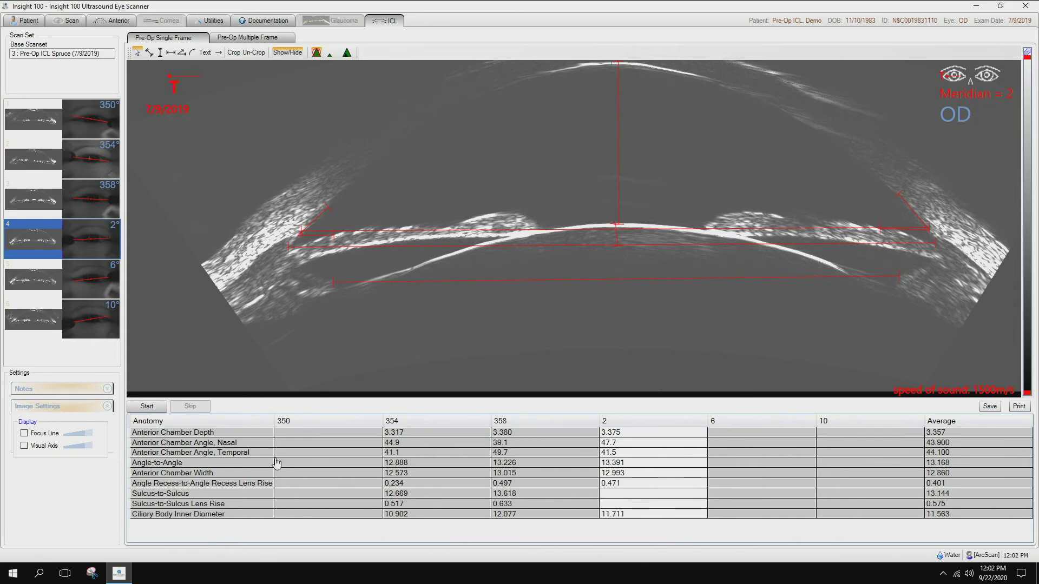
# - Review the 6°, 358° and 354° frames and the available save and export options for the ICL measurements
pyautogui.click(39, 287)
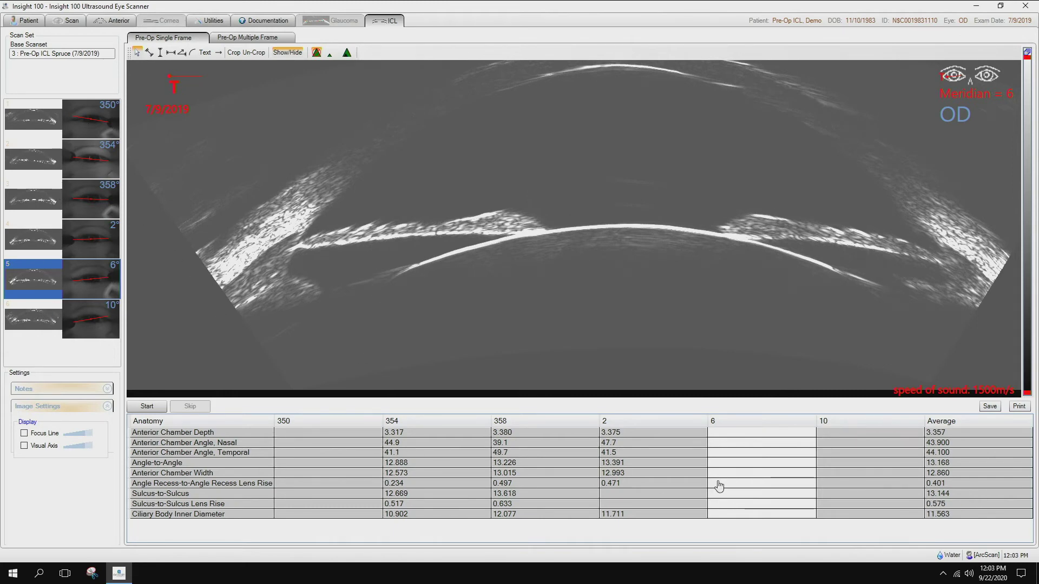
pyautogui.click(990, 407)
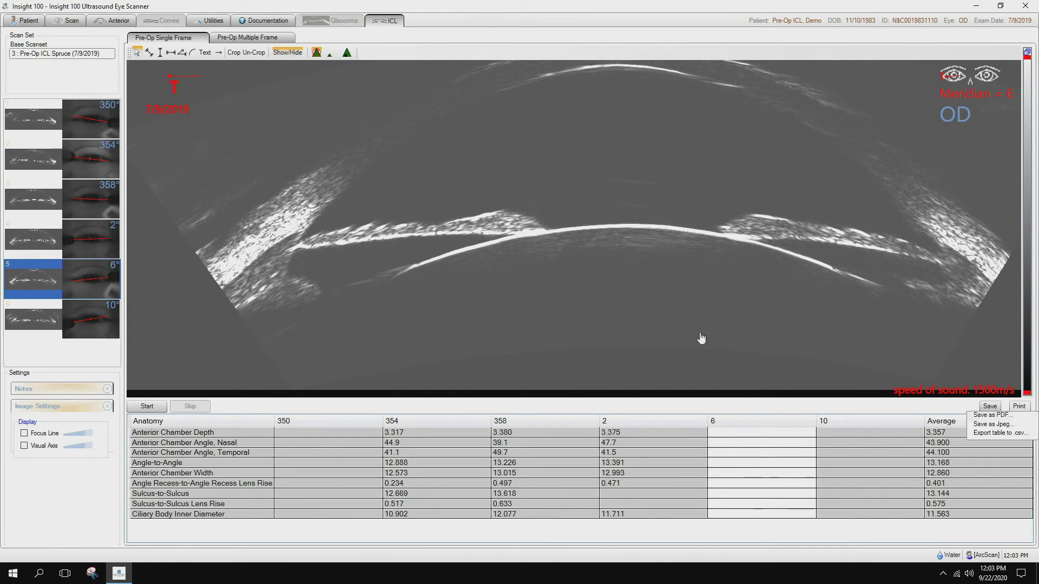
pyautogui.click(36, 203)
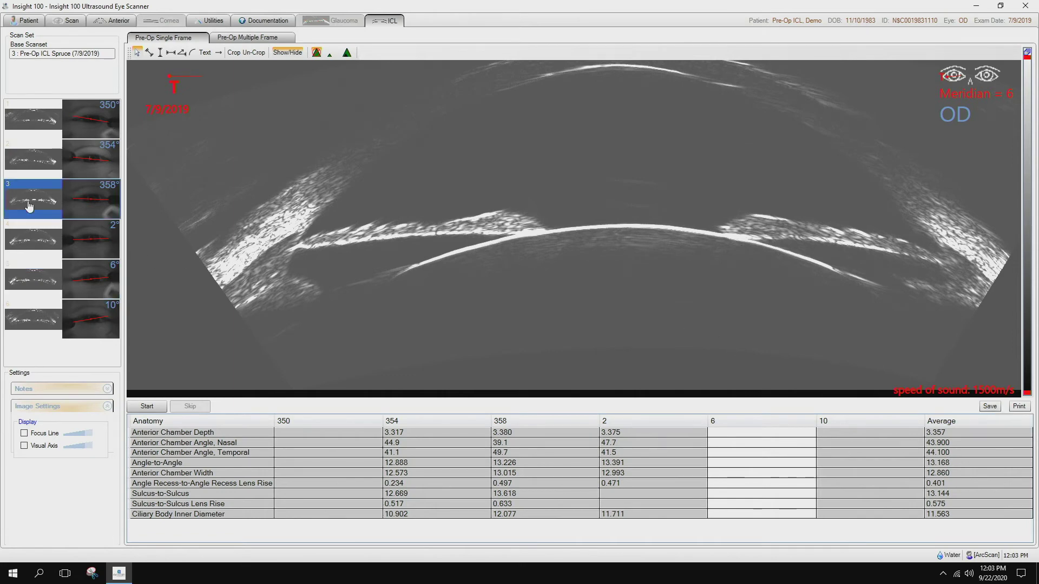
pyautogui.click(33, 163)
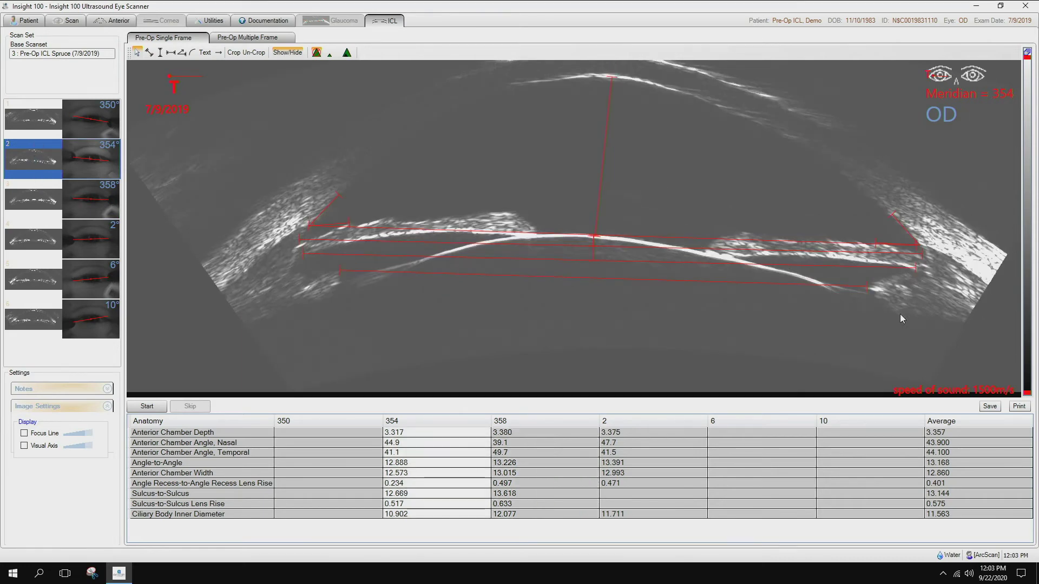
pyautogui.click(990, 407)
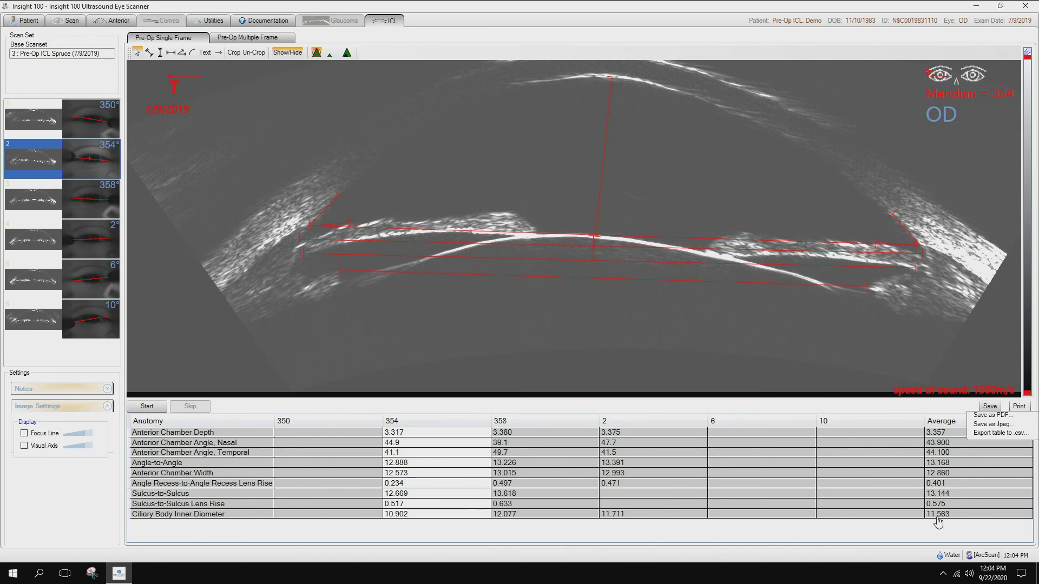
# - Open the right-eye Post-Op ICL Anatomy 20-01 scan set of the post-op ICL Evo patient record
pyautogui.click(29, 24)
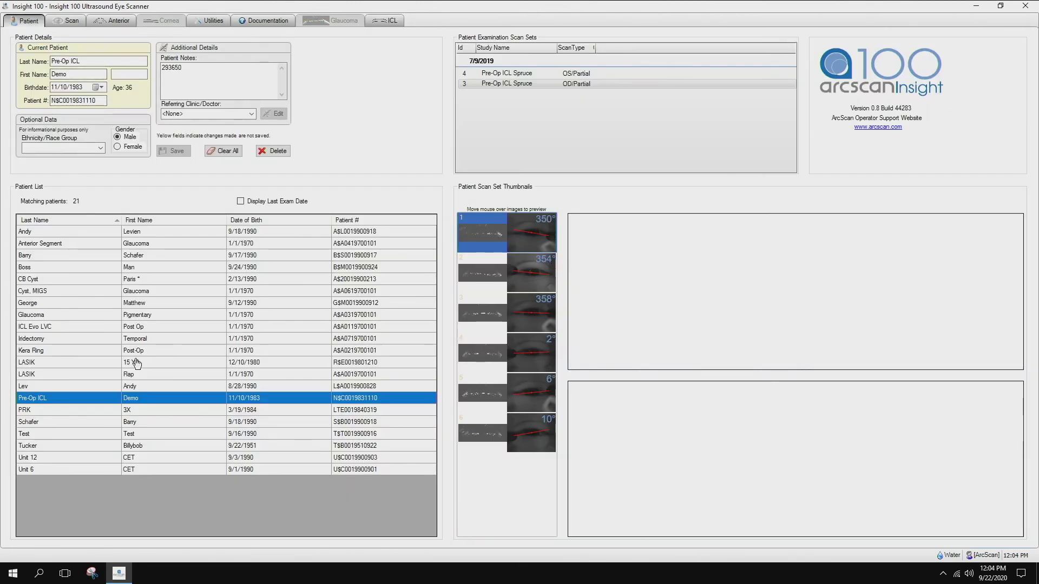
pyautogui.click(143, 328)
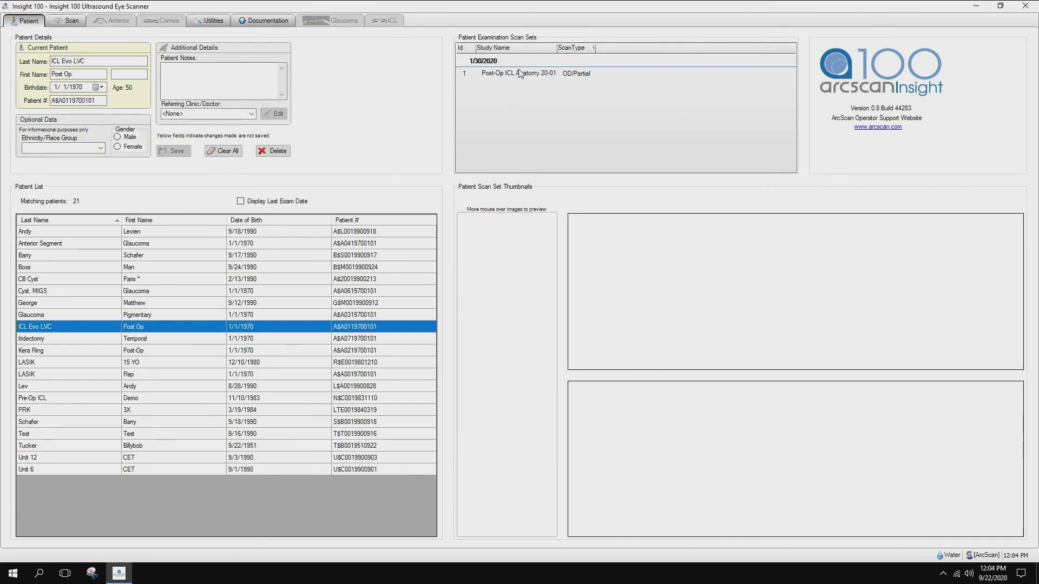
pyautogui.doubleClick(519, 74)
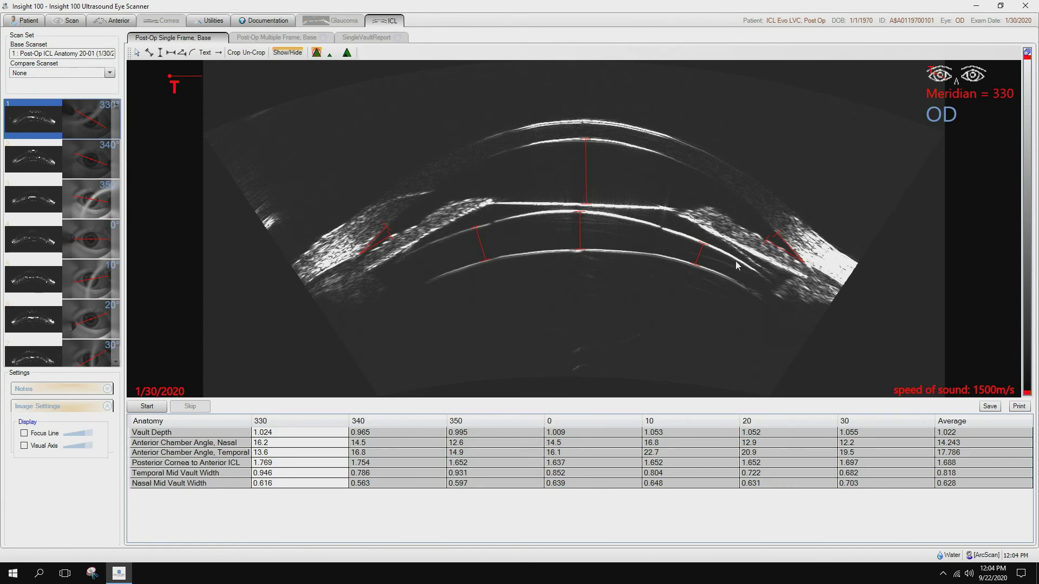
# - Examine the vault and angle measurements on the 340°, 350° and 0° frames of the post-op scan set
pyautogui.click(30, 164)
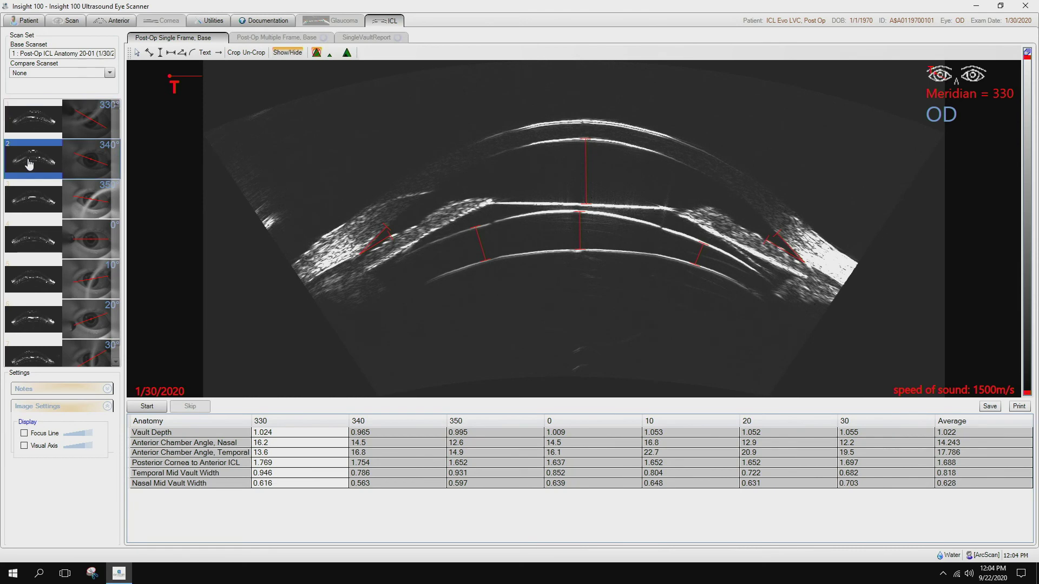
pyautogui.click(32, 211)
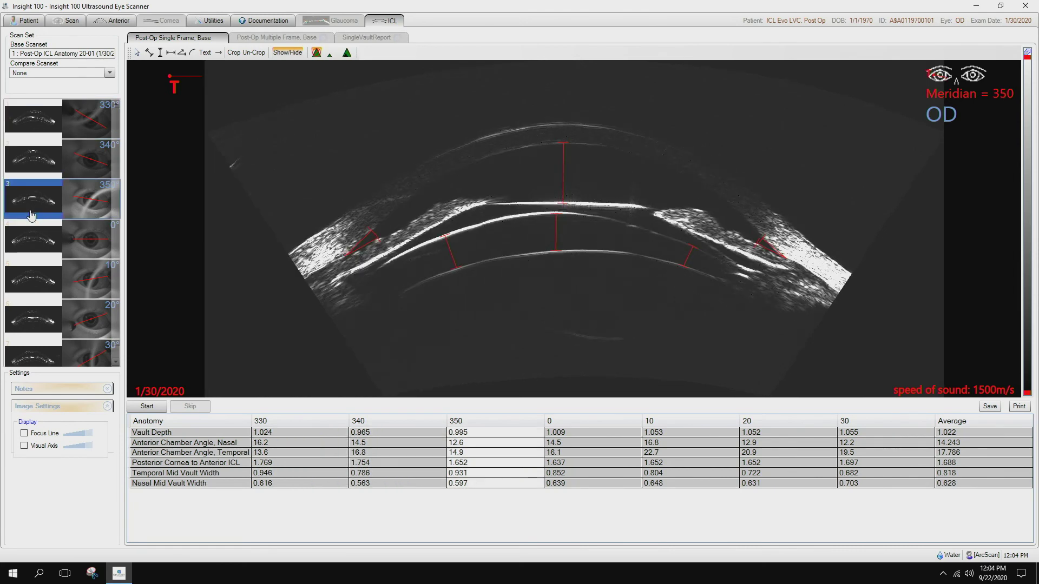
pyautogui.click(33, 249)
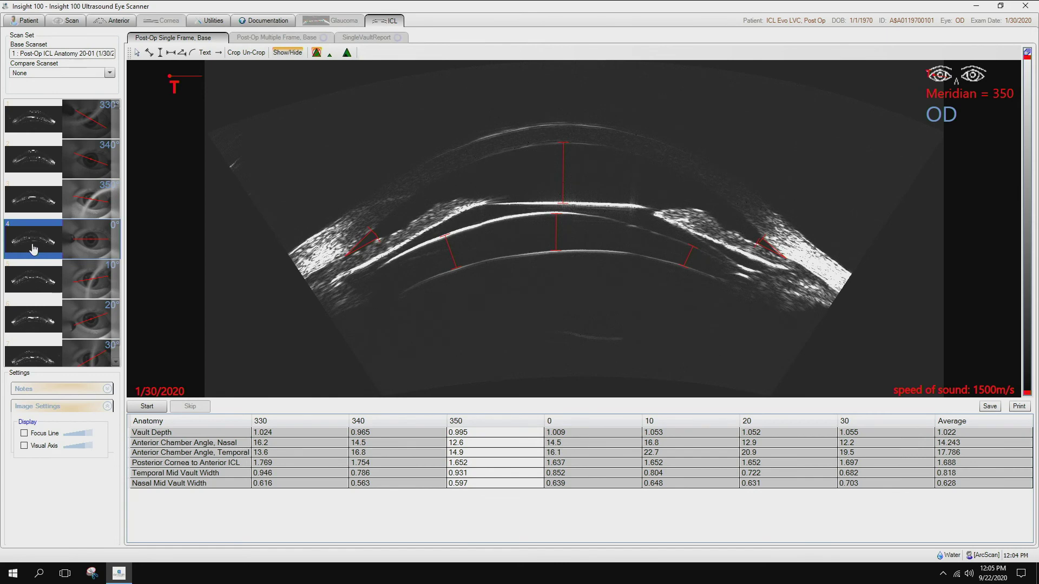